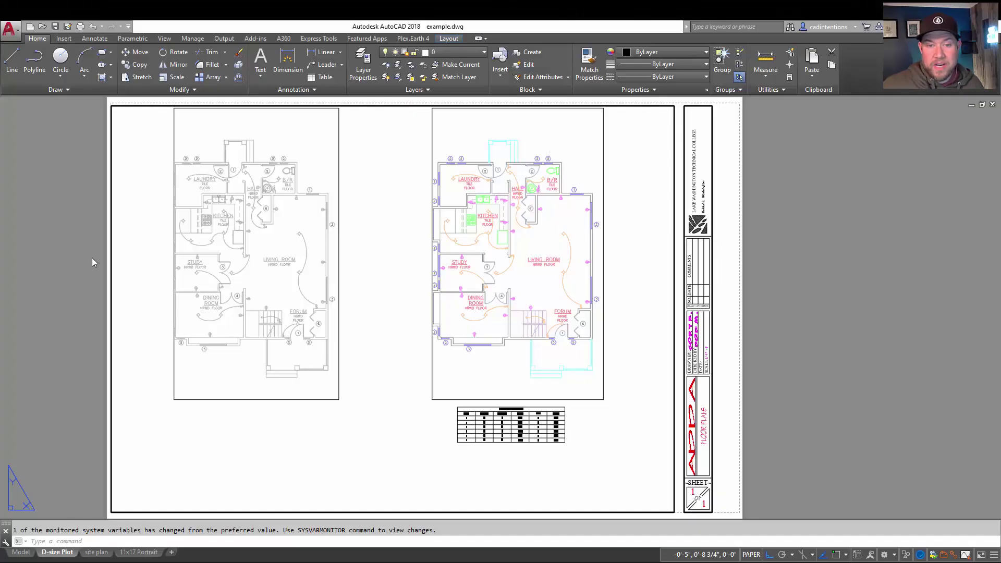
- Bring up the Plot dialog for the D-size Plot layout, currently DWF6 ePlot on ARCH expand D at 1:1
{"action": "key", "text": "Escape"}
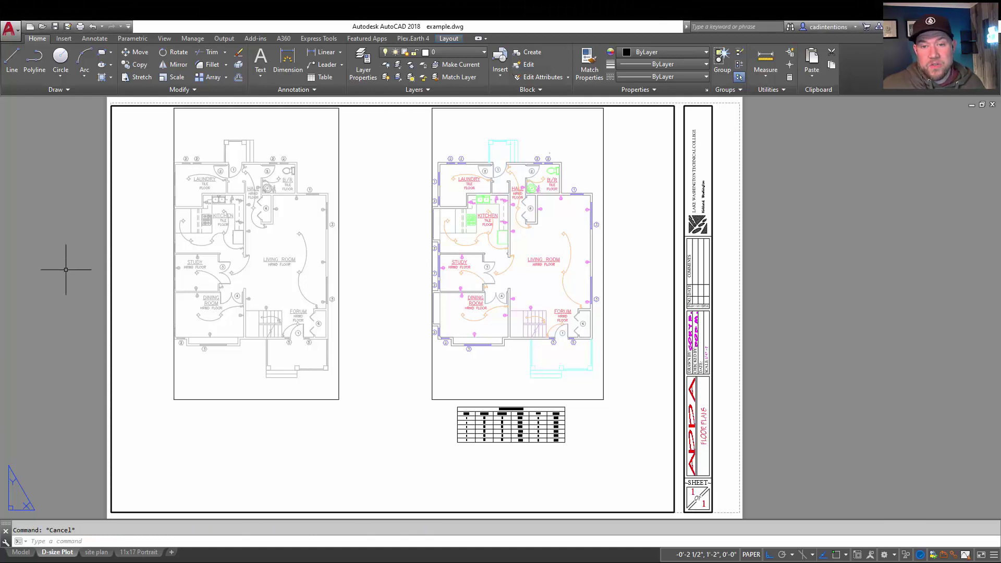
{"action": "middle_click_drag", "start_coordinate": [526, 325], "coordinate": [471, 280]}
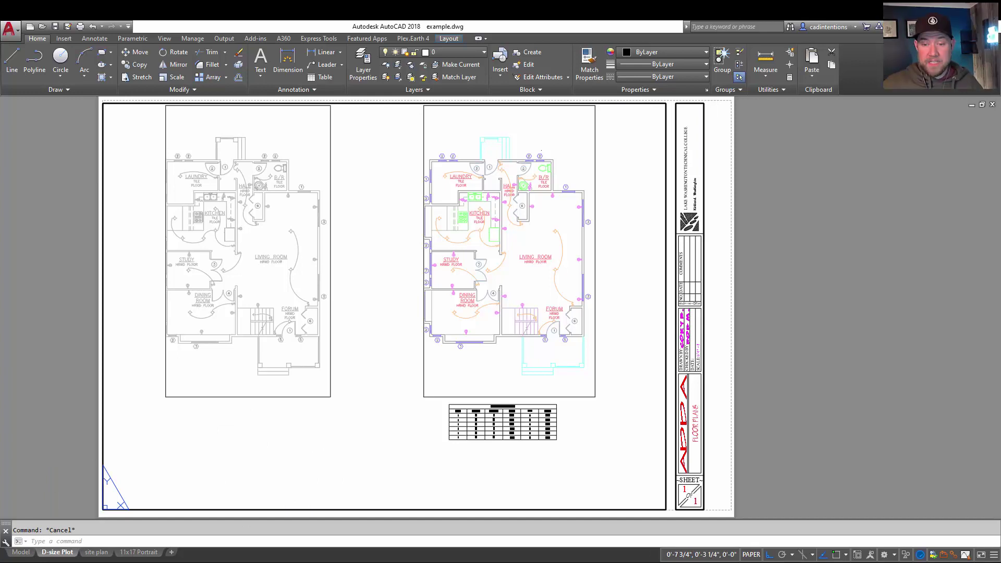
{"action": "right_click", "coordinate": [52, 556]}
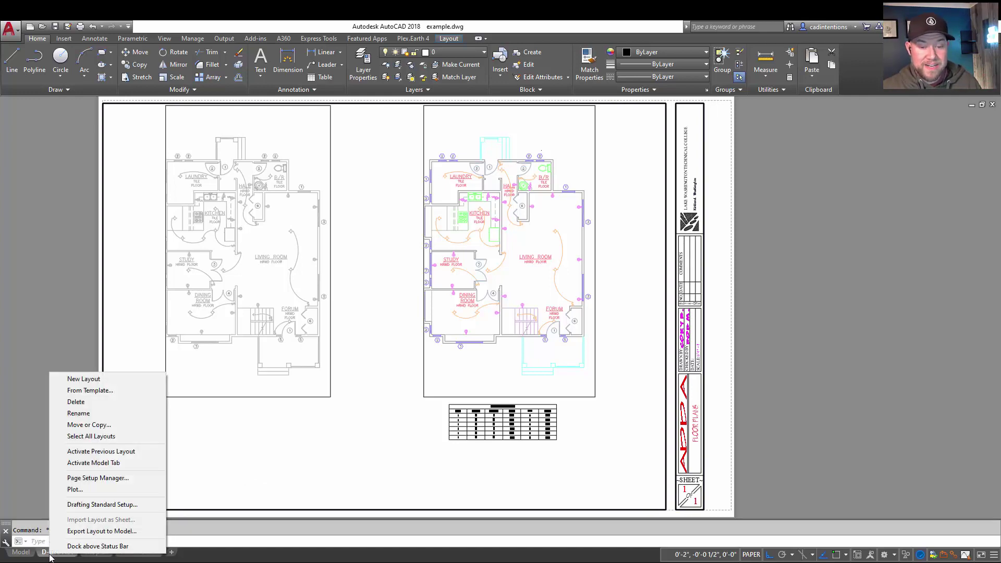
{"action": "left_click", "coordinate": [82, 491]}
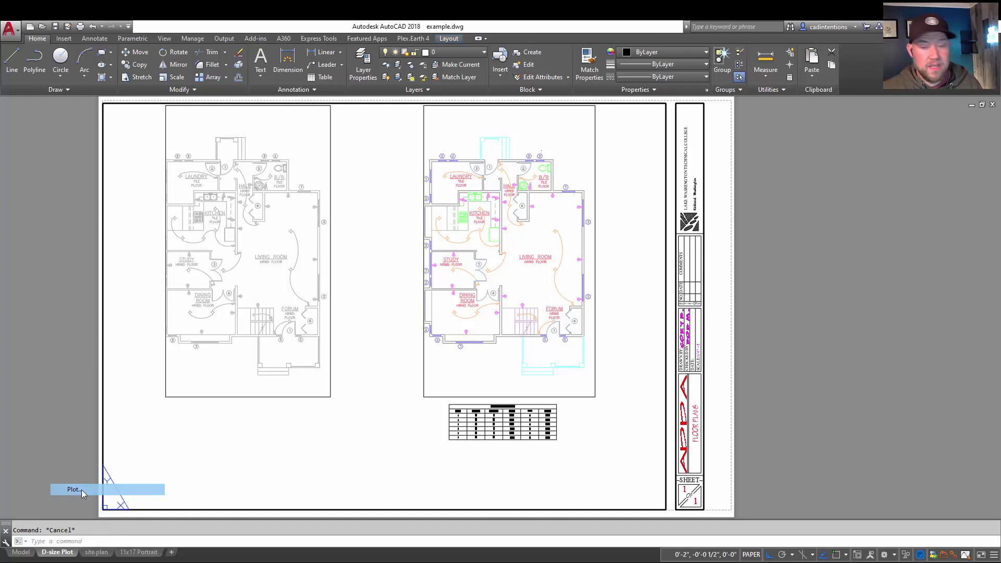
{"action": "left_click_drag", "start_coordinate": [513, 163], "coordinate": [340, 127]}
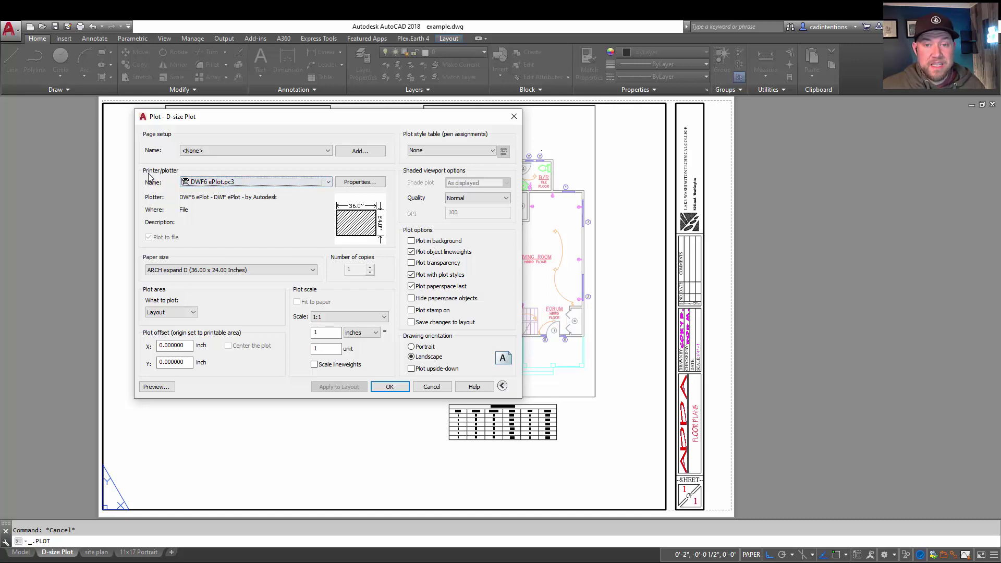
- Select DWG To PDF.pc3 as the printer/plotter and view its PDF Options
{"action": "left_click", "coordinate": [209, 182]}
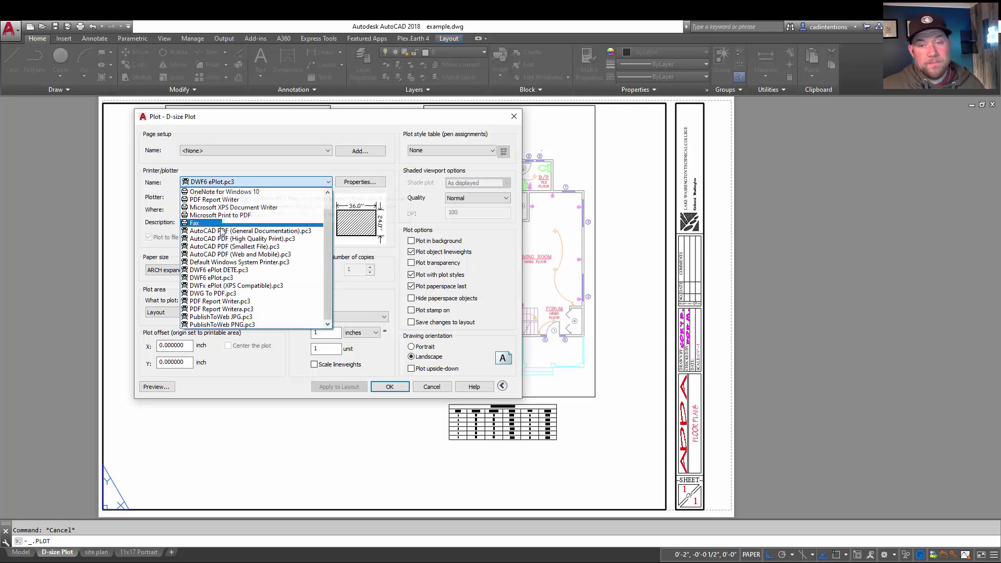
{"action": "scroll", "coordinate": [224, 232], "scroll_direction": "up", "scroll_amount": 1}
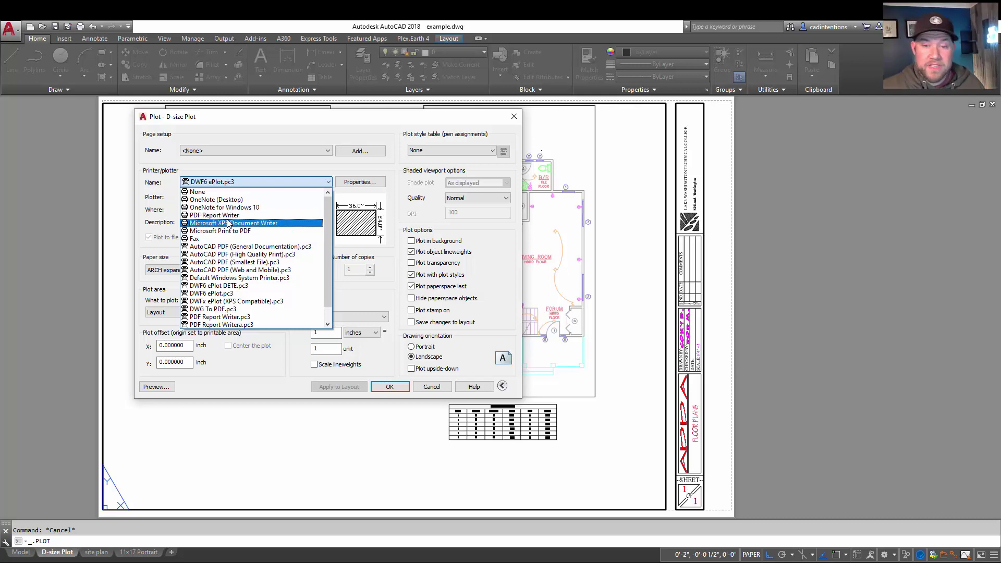
{"action": "scroll", "coordinate": [227, 223], "scroll_direction": "down", "scroll_amount": 1}
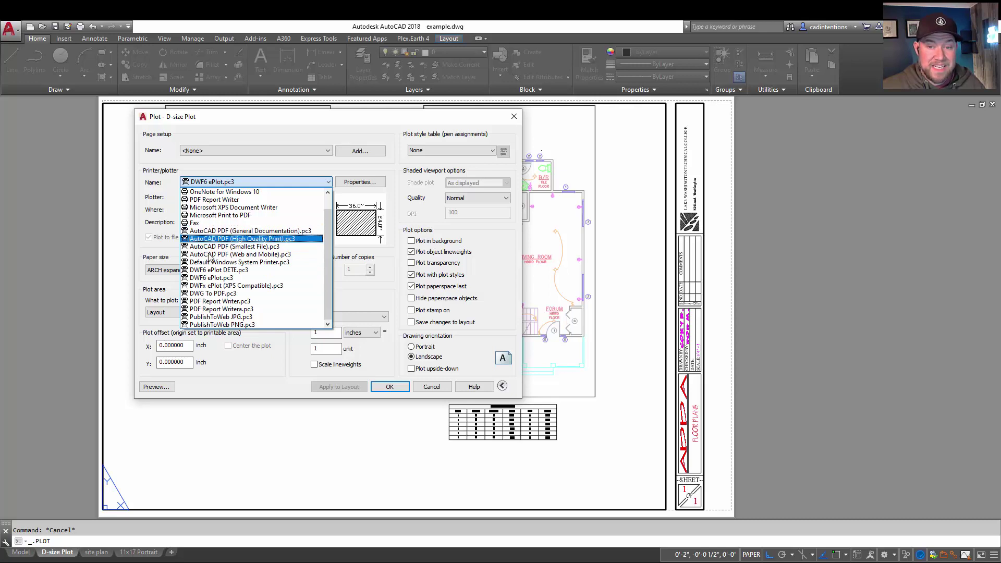
{"action": "left_click", "coordinate": [198, 295]}
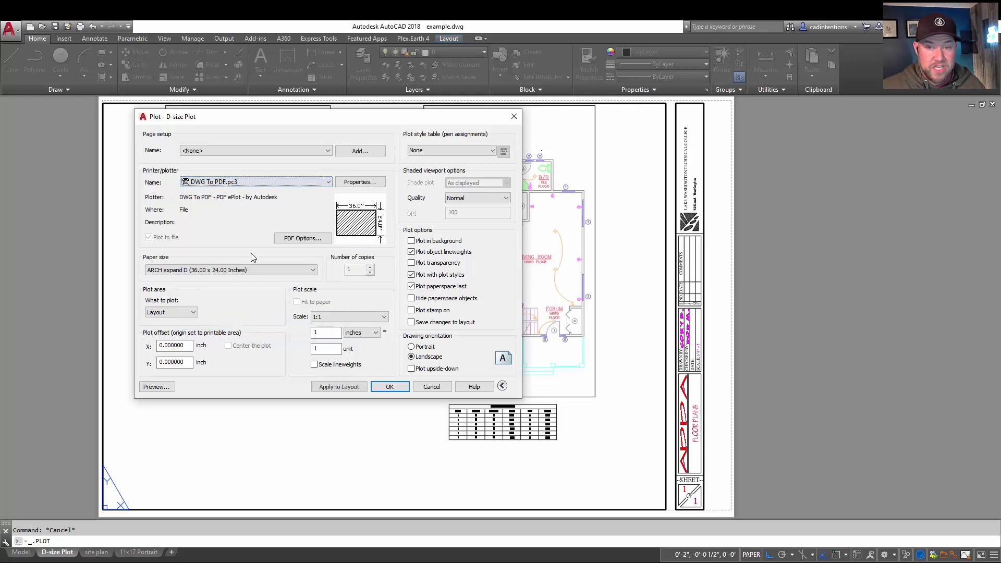
{"action": "left_click", "coordinate": [302, 239]}
- Keep 600 dpi vector quality and Lines Overwrite merge control, and uncheck Create bookmarks
{"action": "left_click_drag", "start_coordinate": [258, 170], "coordinate": [231, 212]}
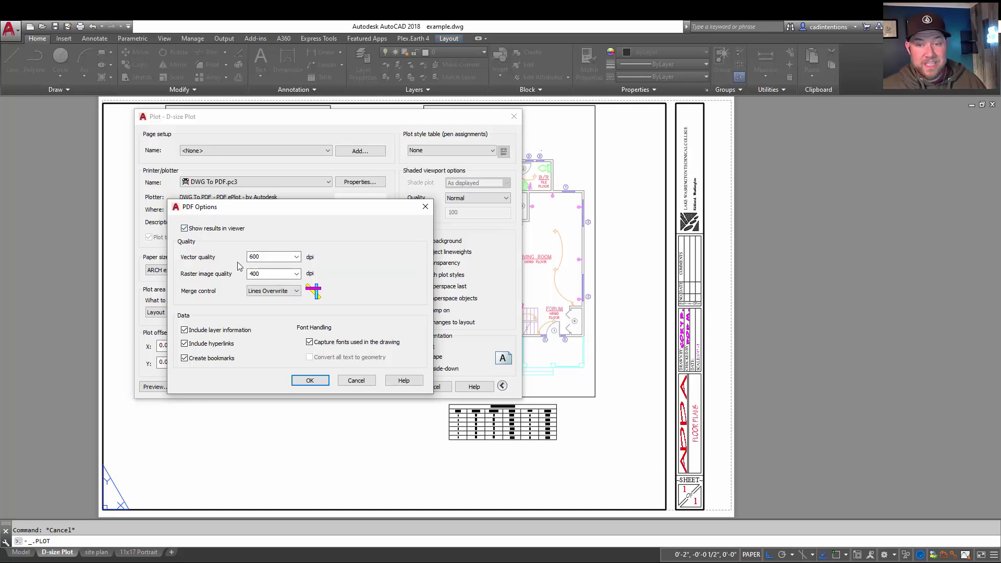
{"action": "left_click", "coordinate": [296, 257]}
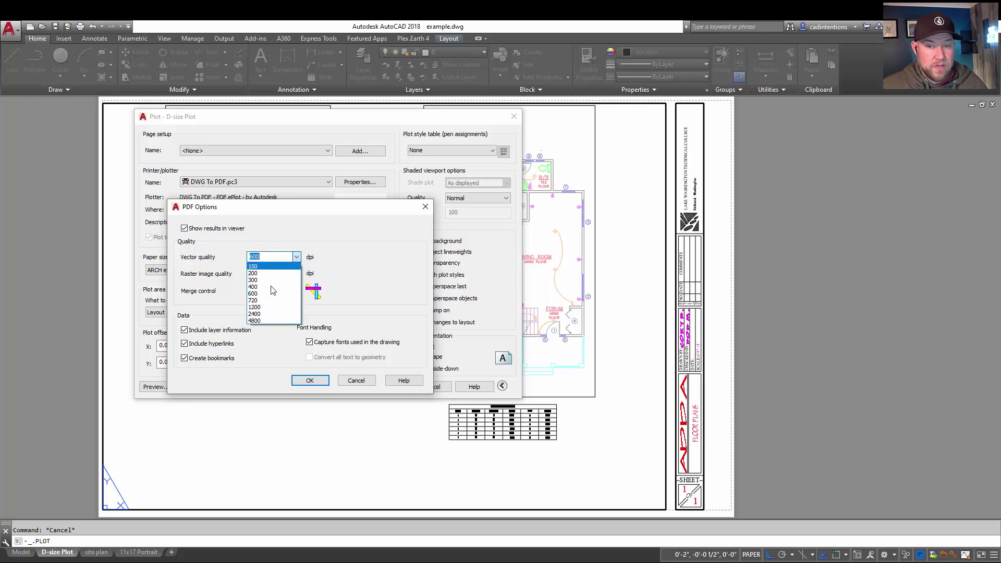
{"action": "left_click", "coordinate": [258, 293]}
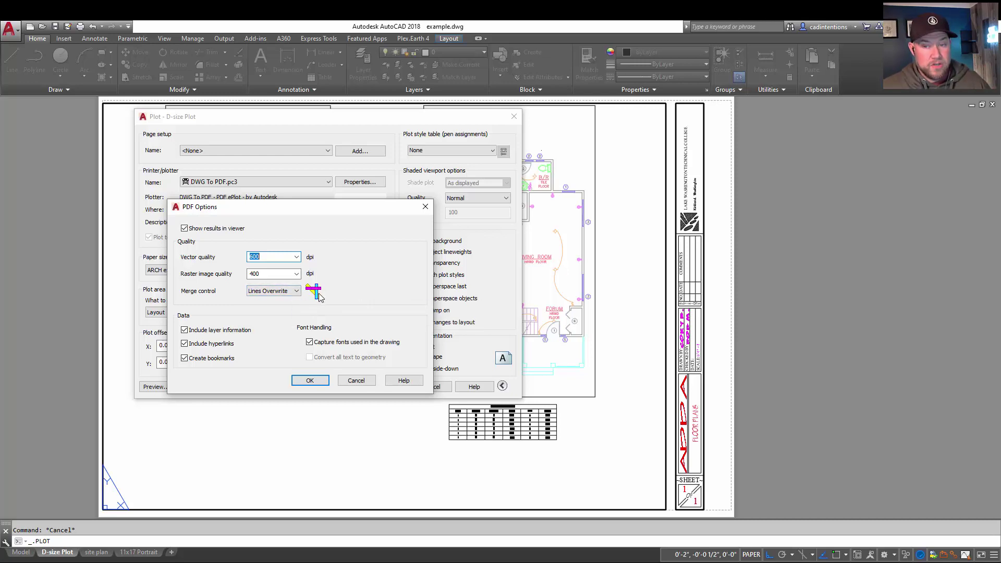
{"action": "left_click", "coordinate": [293, 291]}
{"action": "left_click", "coordinate": [268, 307]}
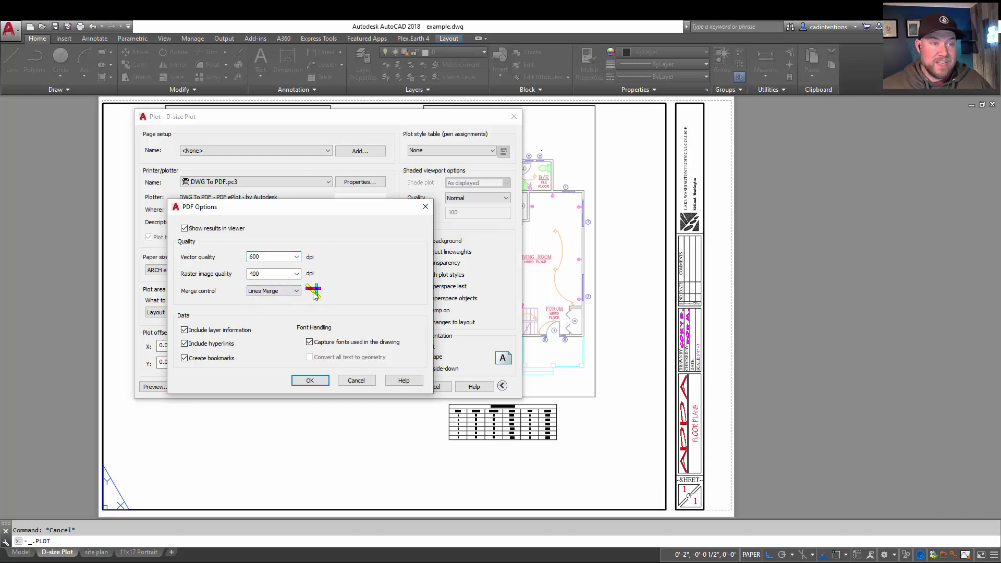
{"action": "left_click", "coordinate": [280, 293]}
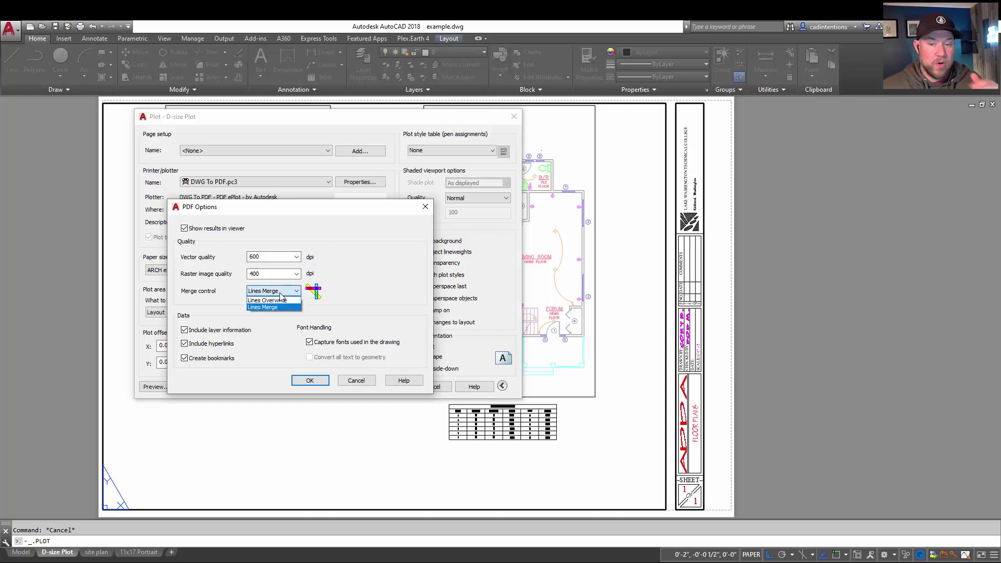
{"action": "left_click", "coordinate": [277, 301]}
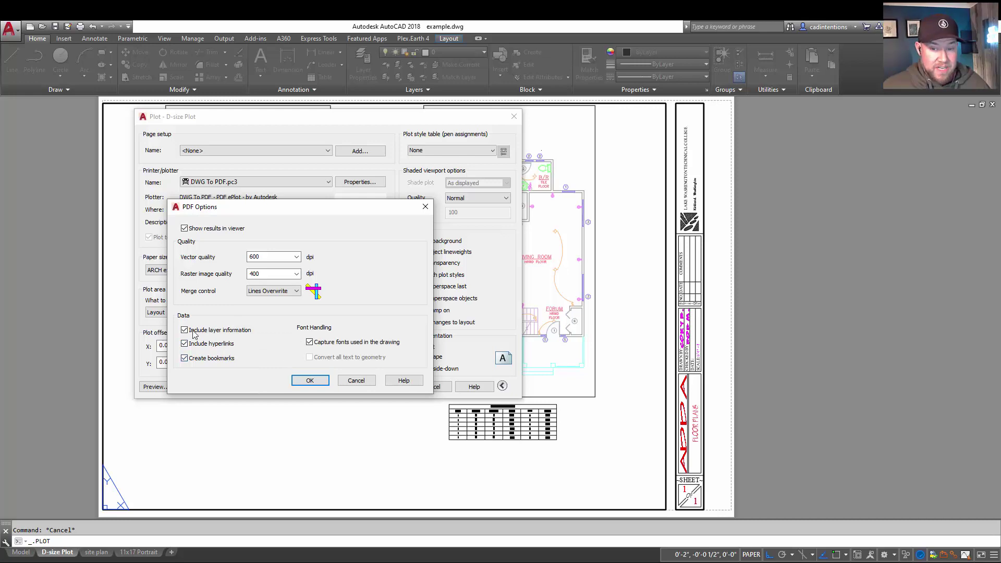
{"action": "left_click", "coordinate": [209, 359]}
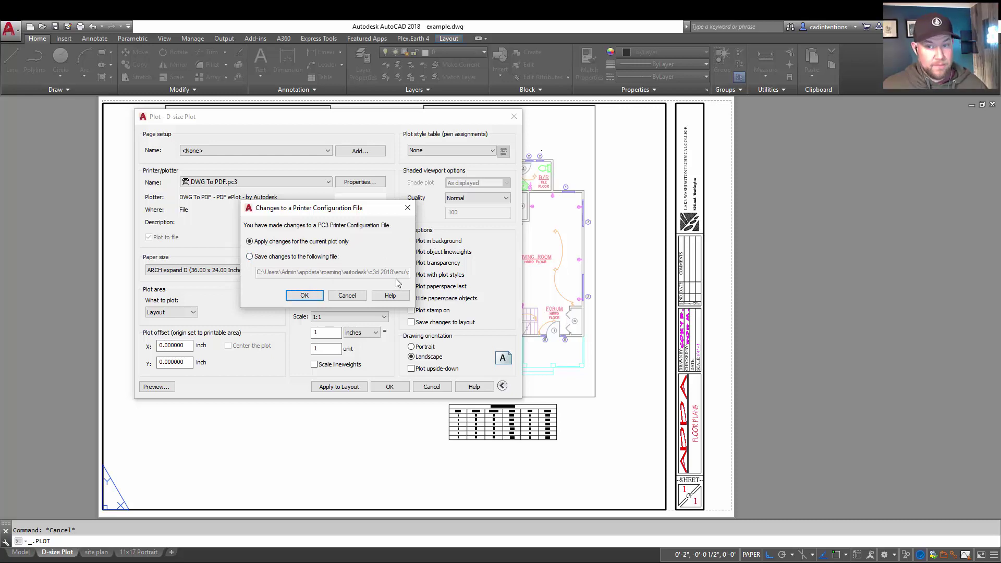
- Apply the PC3 changes to the current plot only and list the plot style tables
{"action": "left_click", "coordinate": [304, 296]}
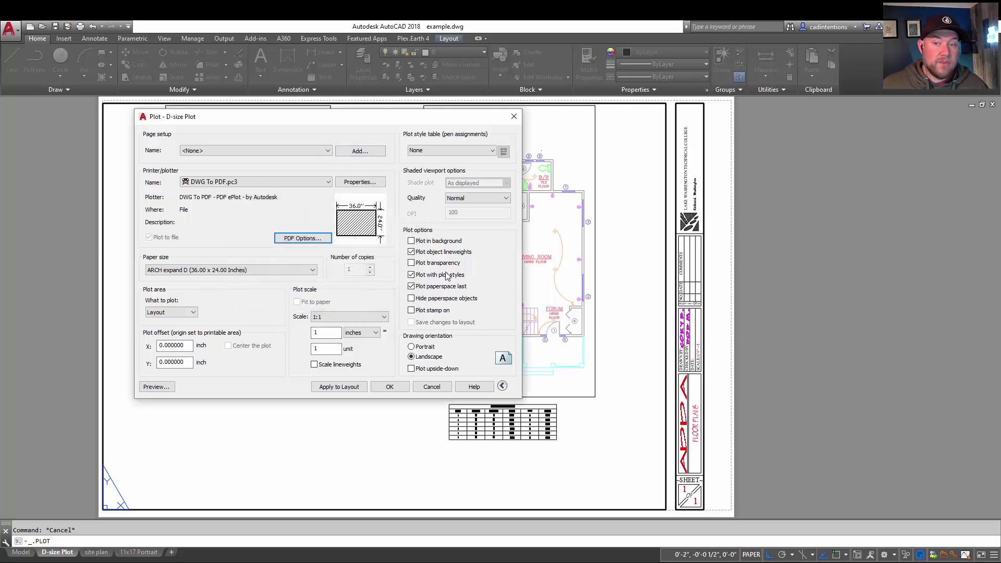
{"action": "left_click", "coordinate": [423, 152]}
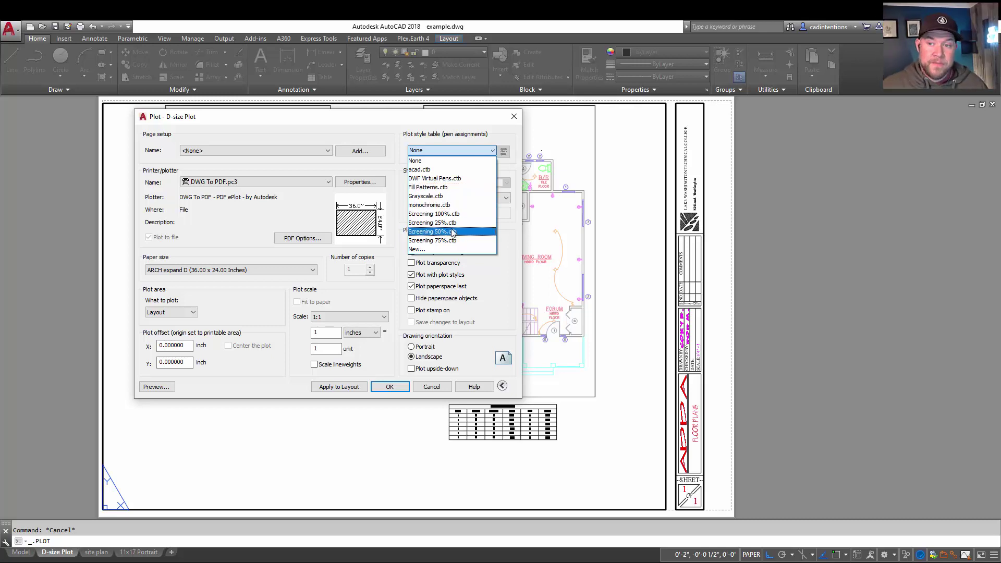
- Try the acad.ctb plot style table and preview the sheet
{"action": "left_click", "coordinate": [432, 170]}
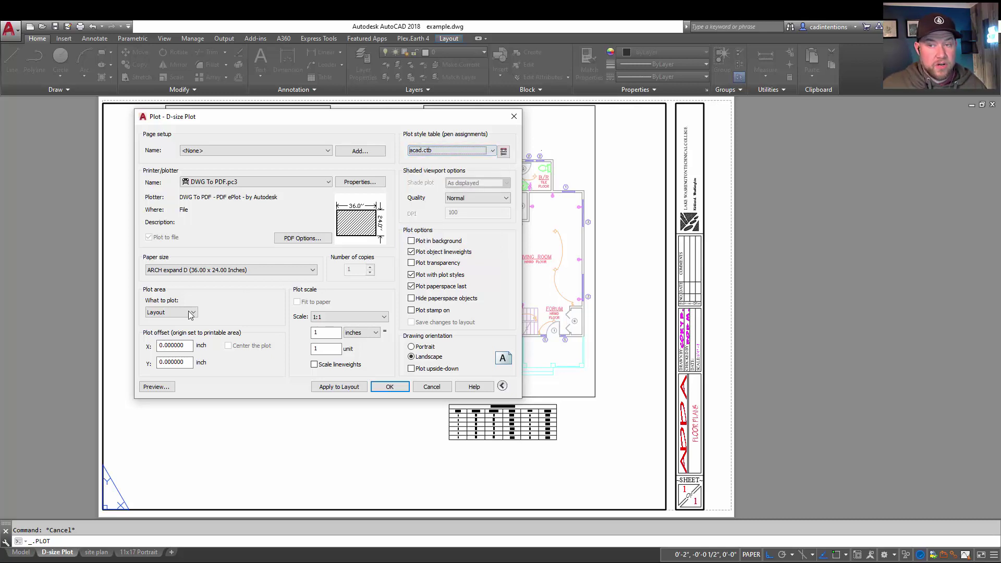
{"action": "left_click", "coordinate": [154, 387]}
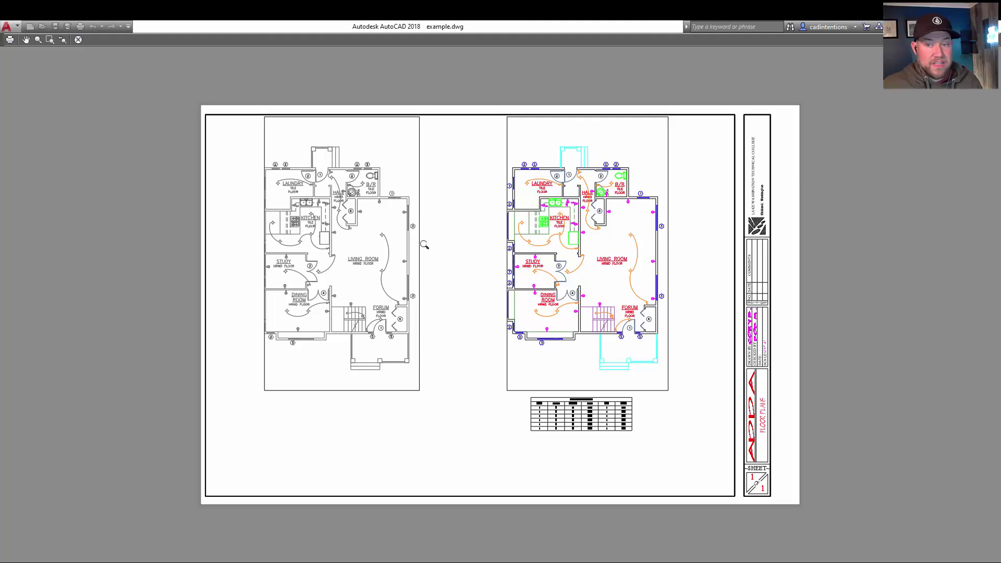
{"action": "key", "text": "Escape"}
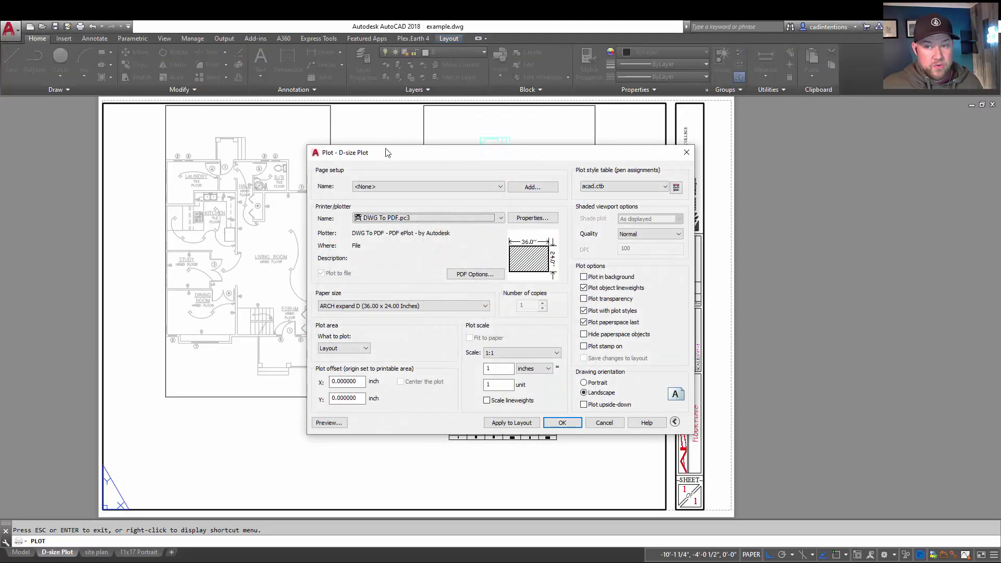
- Switch to Grayscale.ctb and preview the grayscale layout
{"action": "left_click_drag", "start_coordinate": [387, 152], "coordinate": [109, 117]}
{"action": "left_click", "coordinate": [364, 151]}
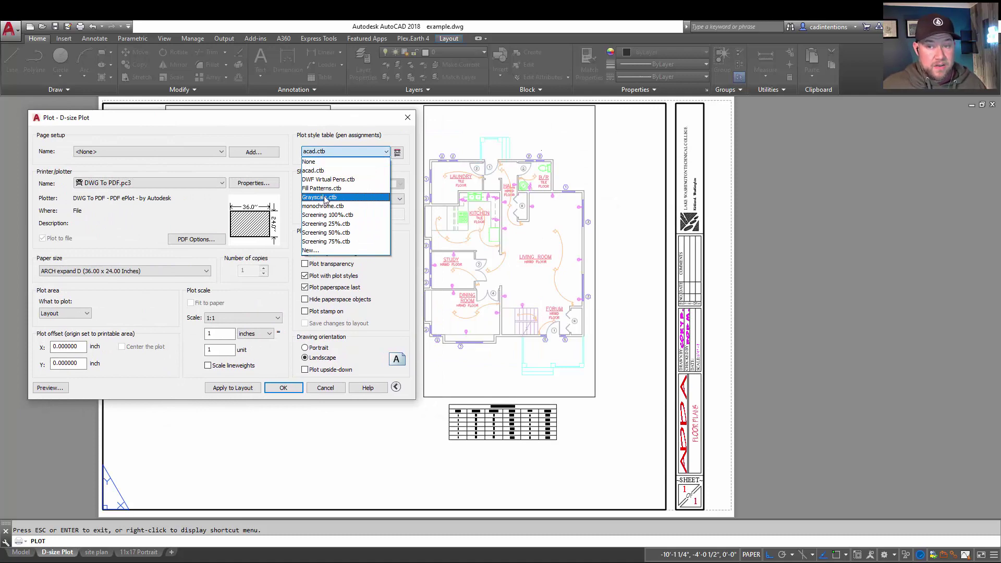
{"action": "left_click", "coordinate": [325, 198]}
{"action": "left_click", "coordinate": [50, 387]}
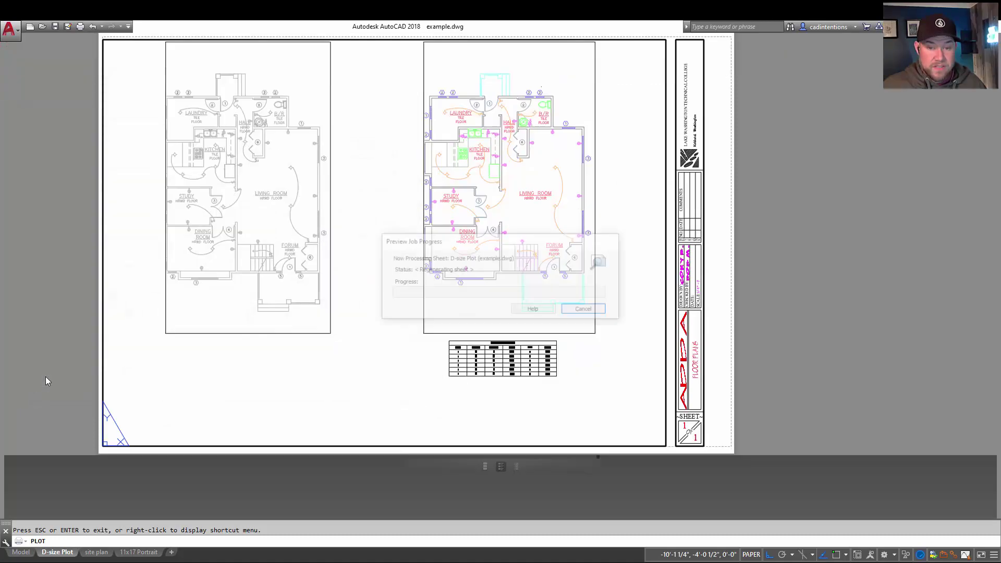
{"action": "scroll", "coordinate": [497, 246], "scroll_direction": "up", "scroll_amount": 3}
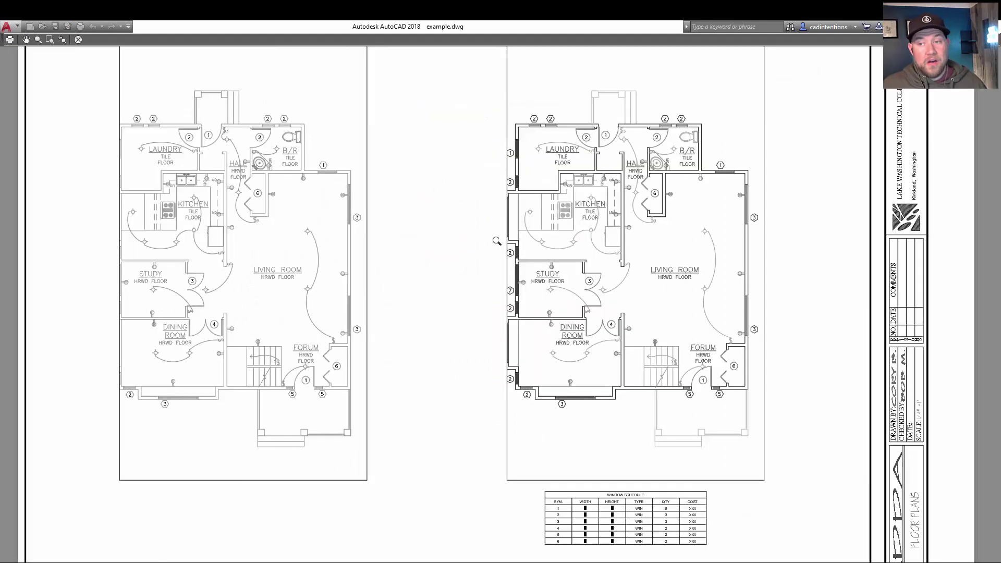
{"action": "scroll", "coordinate": [491, 227], "scroll_direction": "up", "scroll_amount": 2}
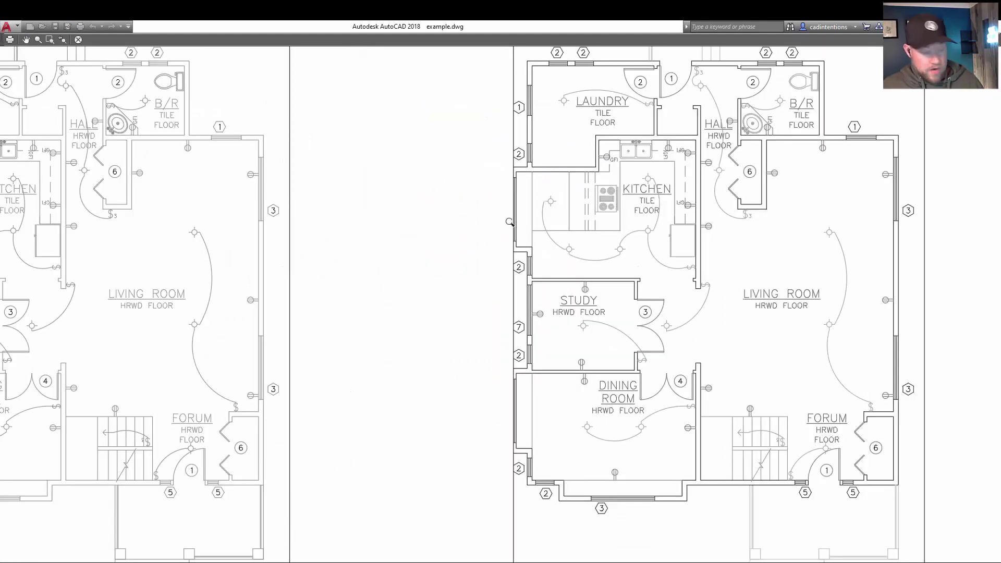
{"action": "scroll", "coordinate": [123, 164], "scroll_direction": "down", "scroll_amount": 5}
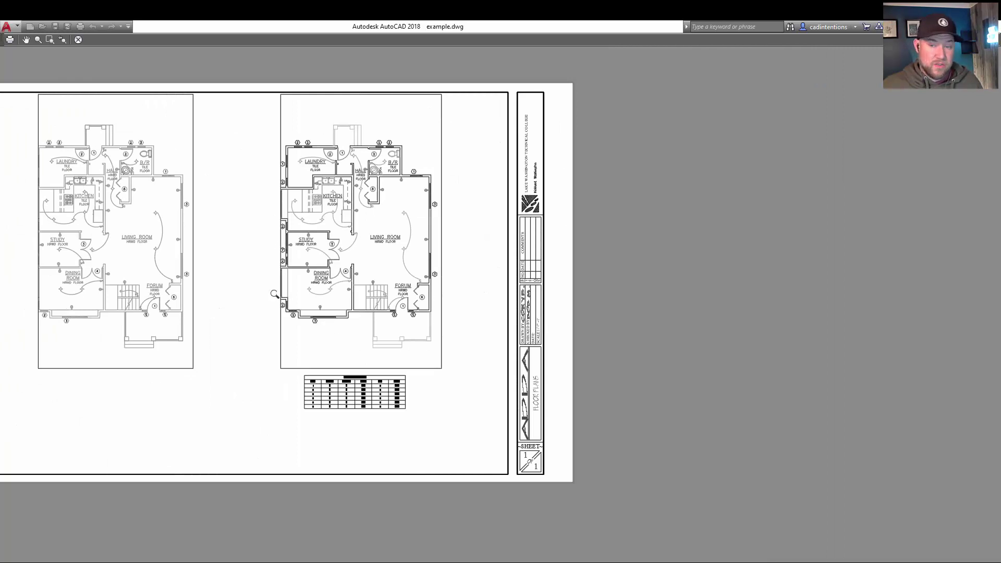
{"action": "key", "text": "Escape"}
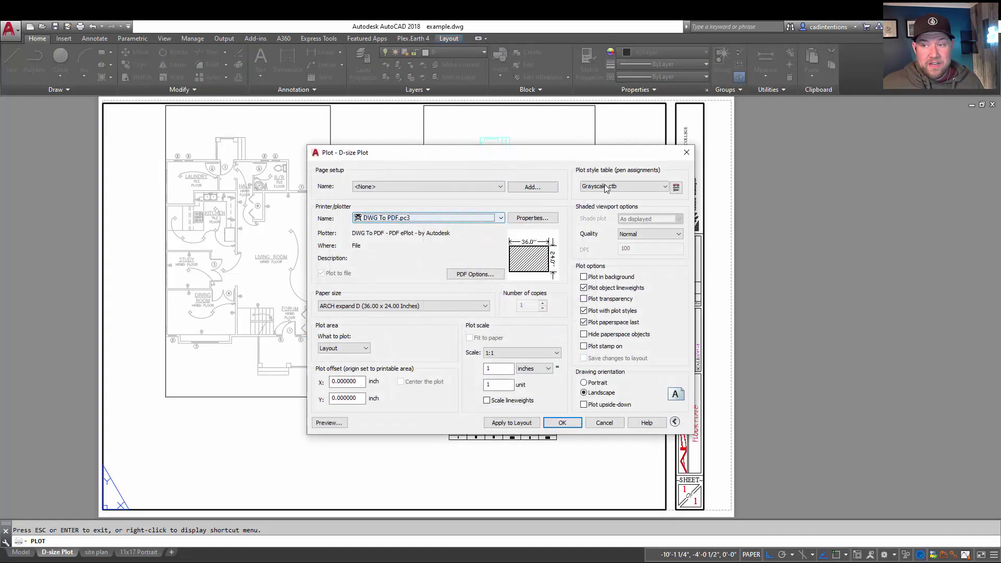
- Switch to monochrome.ctb and preview the floor plan, schedule and title block
{"action": "left_click", "coordinate": [607, 187]}
{"action": "left_click", "coordinate": [604, 241]}
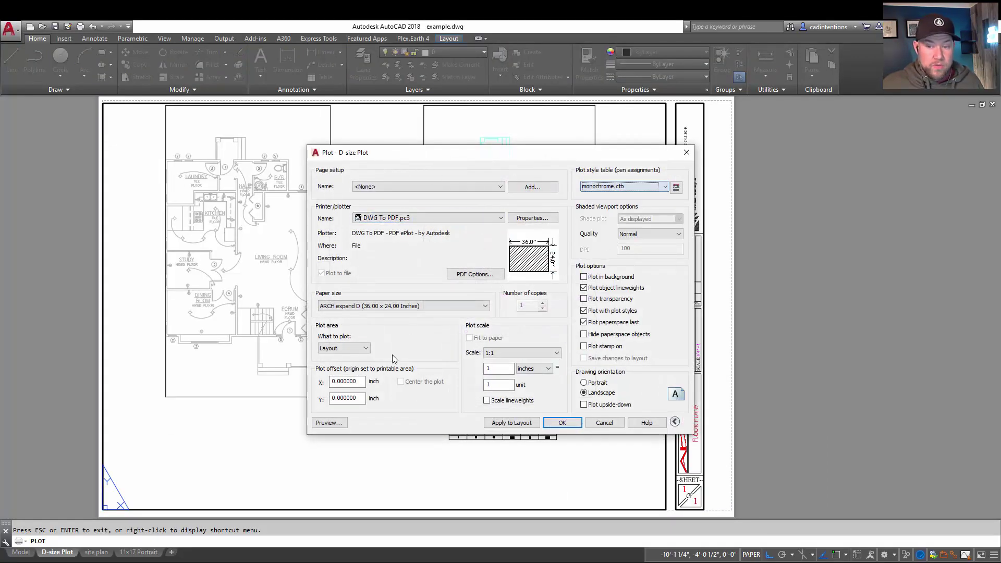
{"action": "left_click", "coordinate": [321, 424]}
{"action": "scroll", "coordinate": [360, 211], "scroll_direction": "up", "scroll_amount": 4}
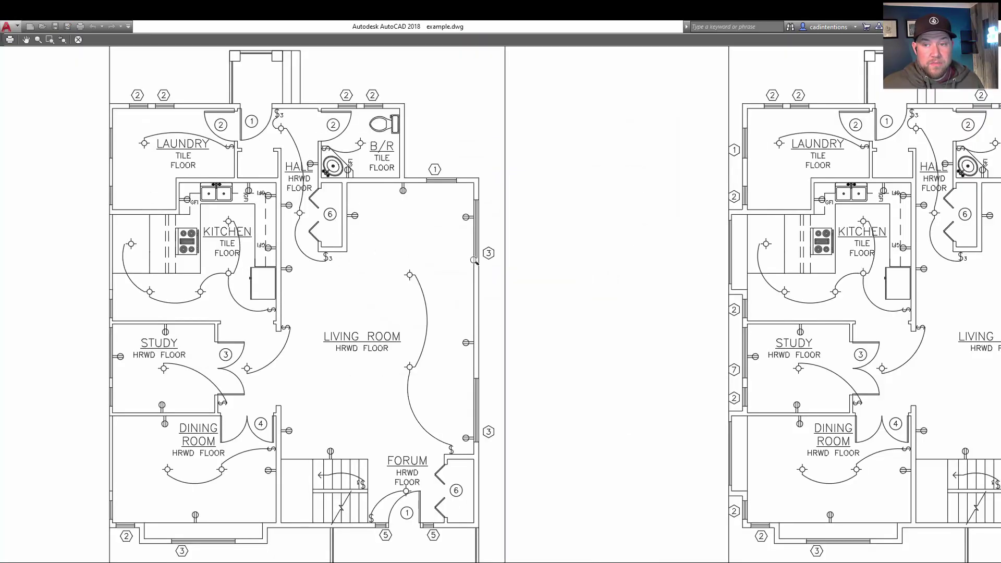
{"action": "mouse_move", "coordinate": [734, 265]}
{"action": "middle_mouse_down"}
{"action": "mouse_move", "coordinate": [398, 229]}
{"action": "mouse_move", "coordinate": [312, 177]}
{"action": "middle_mouse_up"}
{"action": "middle_click_drag", "start_coordinate": [469, 261], "coordinate": [286, 164]}
{"action": "middle_click_drag", "start_coordinate": [417, 292], "coordinate": [371, 152]}
{"action": "middle_click_drag", "start_coordinate": [367, 290], "coordinate": [516, 305]}
{"action": "key", "text": "Escape"}
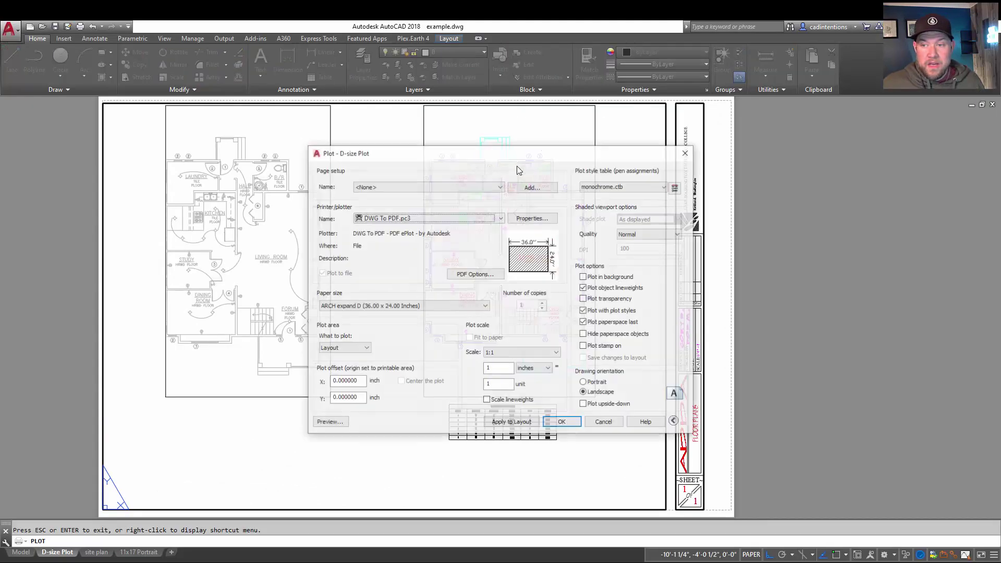
{"action": "left_click", "coordinate": [621, 188]}
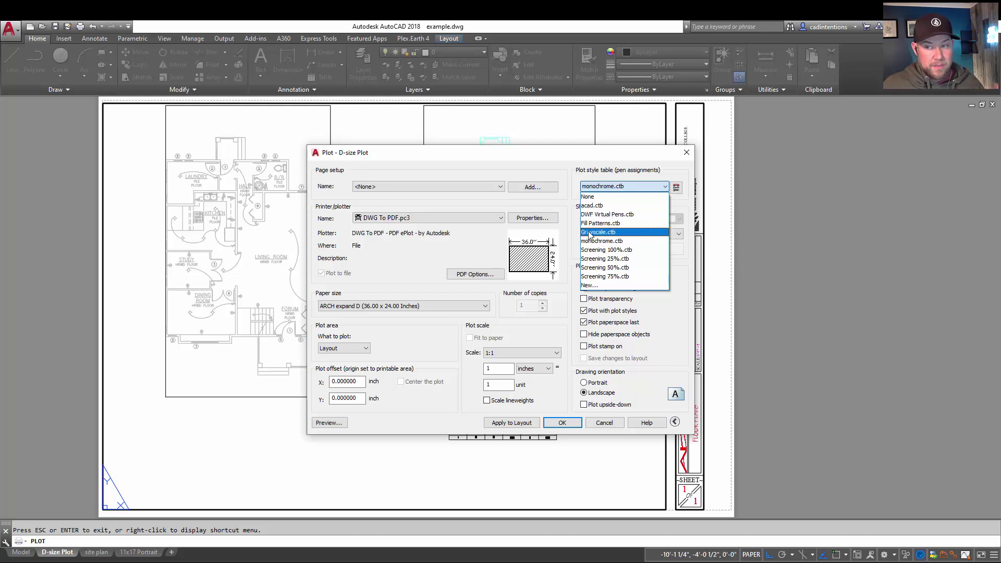
- Restore Grayscale.ctb as the plot style and keep shaded plot quality at Normal
{"action": "left_click", "coordinate": [589, 233]}
{"action": "left_click_drag", "start_coordinate": [563, 155], "coordinate": [342, 113]}
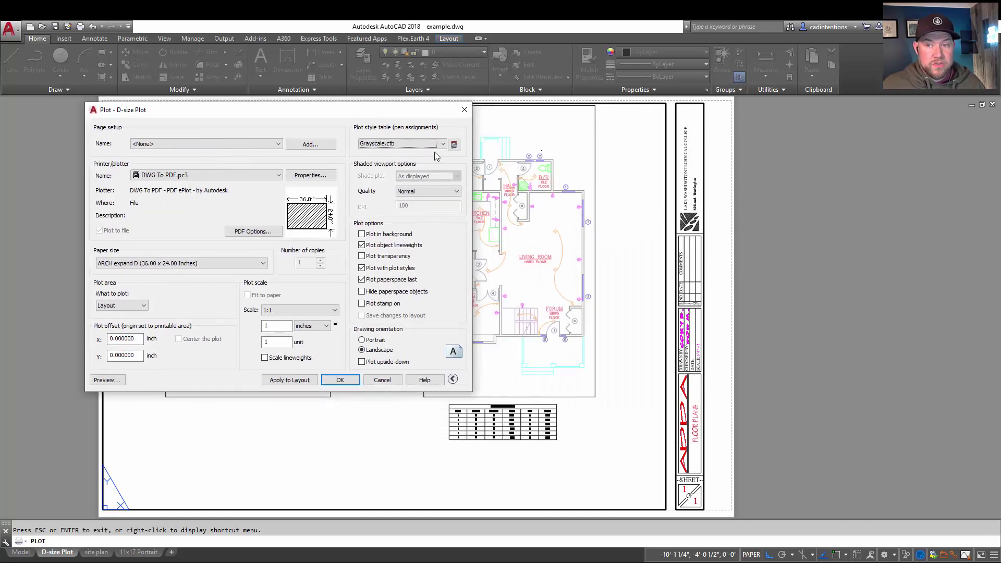
{"action": "left_click", "coordinate": [425, 191]}
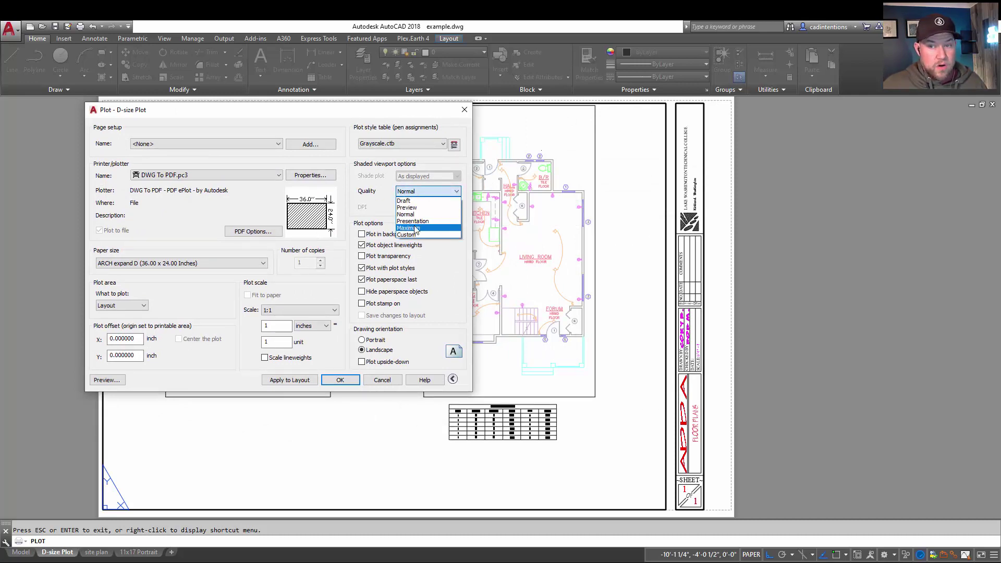
{"action": "left_click", "coordinate": [419, 214]}
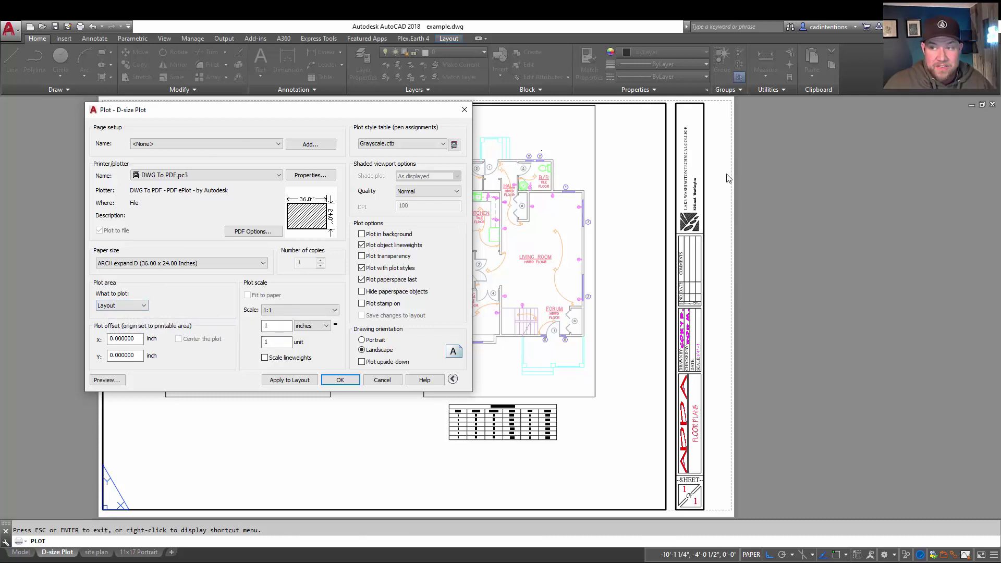
- Set the plot area to Display, then to Extents
{"action": "left_click", "coordinate": [125, 307]}
{"action": "left_click", "coordinate": [112, 316]}
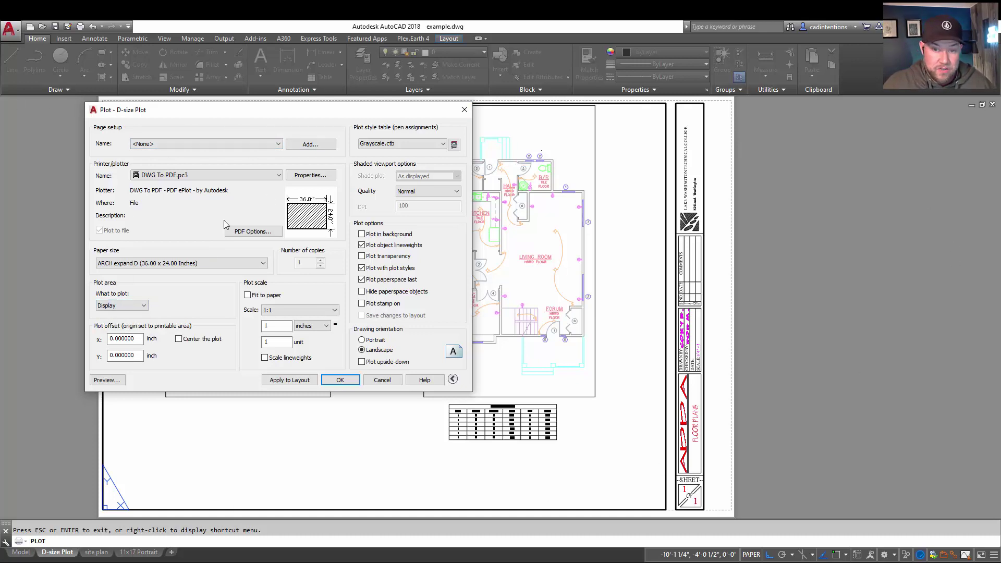
{"action": "left_click", "coordinate": [126, 306]}
{"action": "left_click", "coordinate": [112, 323]}
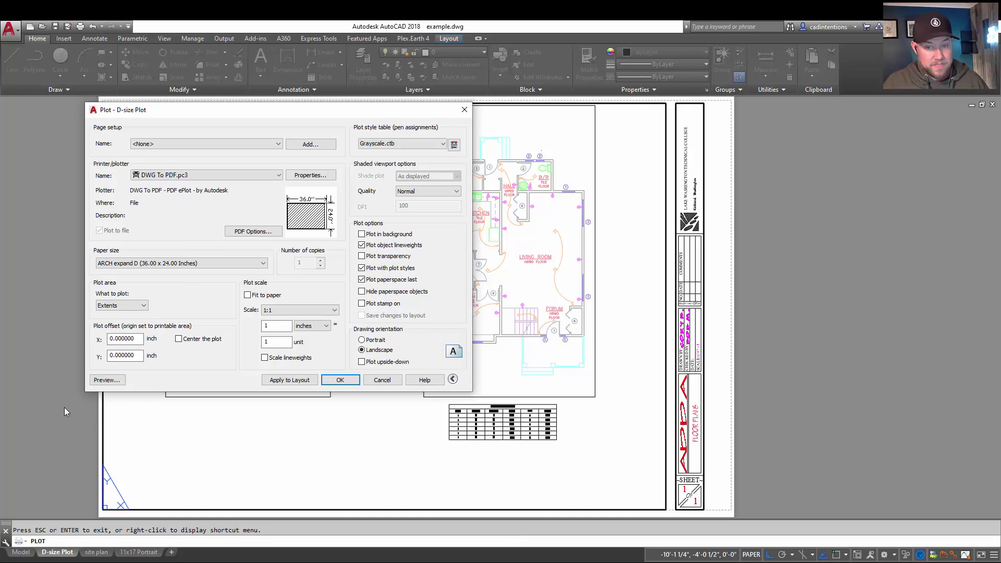
- Plot a Window picked around the right-hand floor plan and its table, and preview it
{"action": "left_click", "coordinate": [122, 306]}
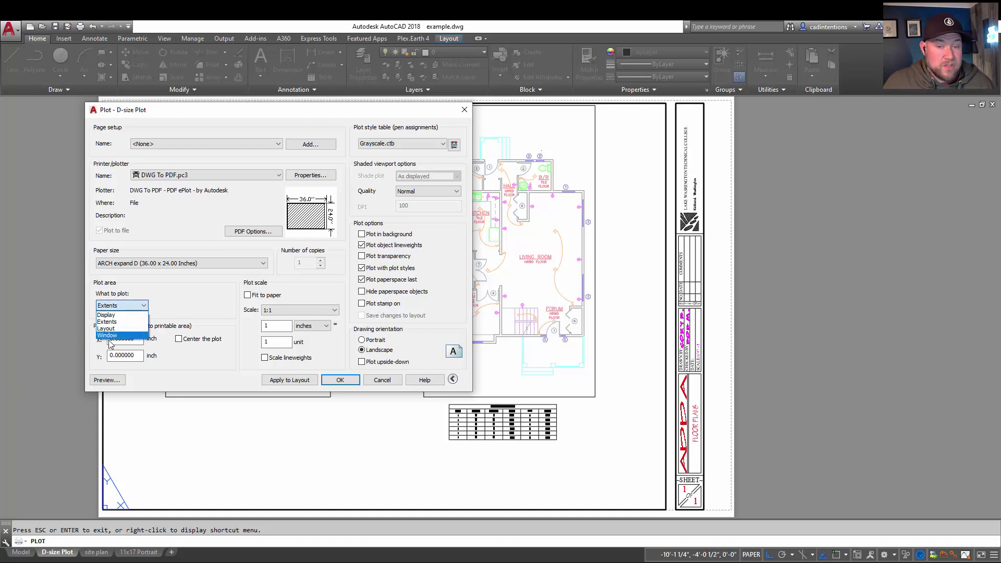
{"action": "left_click", "coordinate": [106, 328]}
{"action": "left_click", "coordinate": [122, 305]}
{"action": "left_click", "coordinate": [107, 335]}
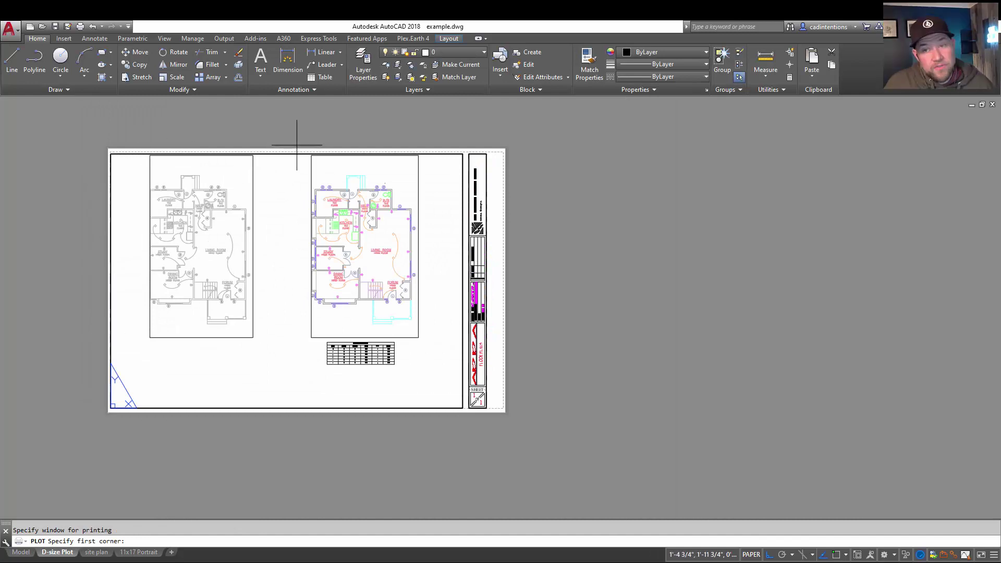
{"action": "left_click", "coordinate": [305, 148]}
{"action": "left_click", "coordinate": [451, 392]}
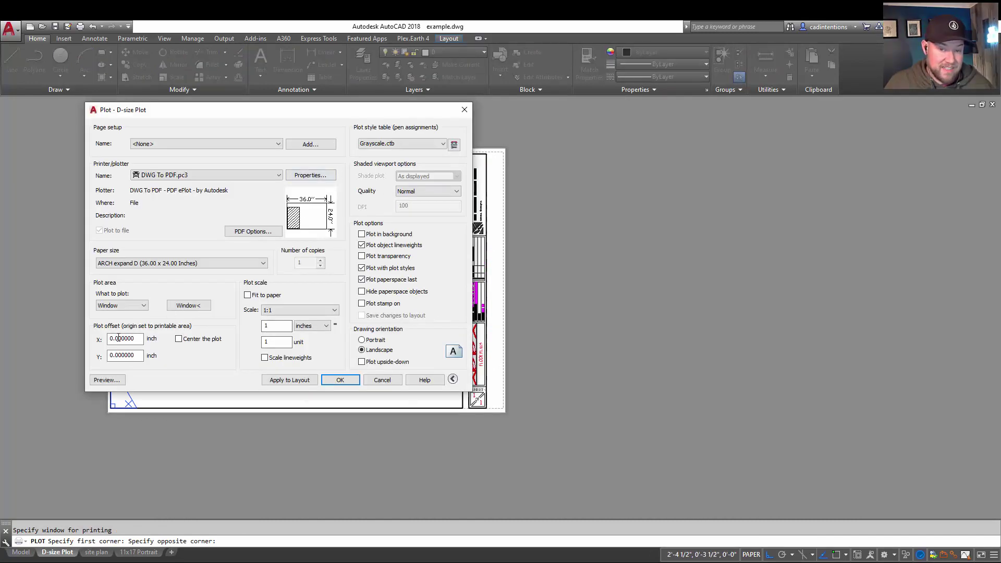
{"action": "left_click", "coordinate": [107, 380]}
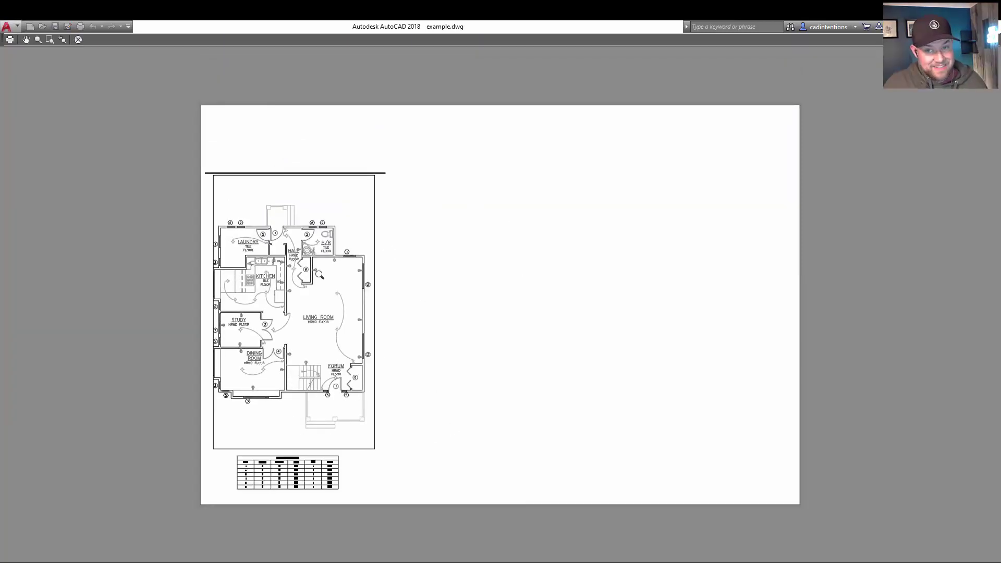
{"action": "key", "text": "Escape"}
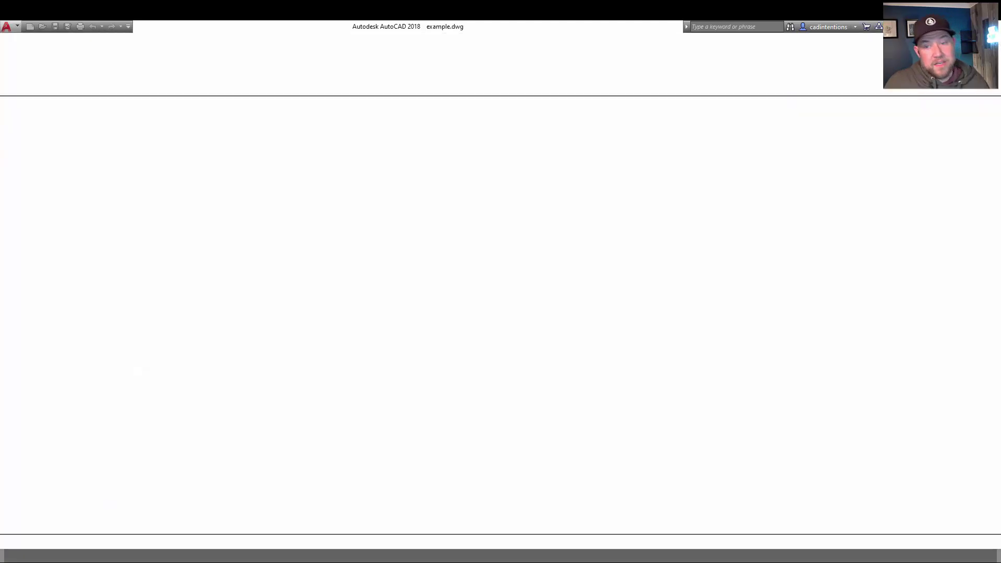
- Set the plot area back to Layout and apply the settings to the D-size Plot layout
{"action": "left_click", "coordinate": [335, 350]}
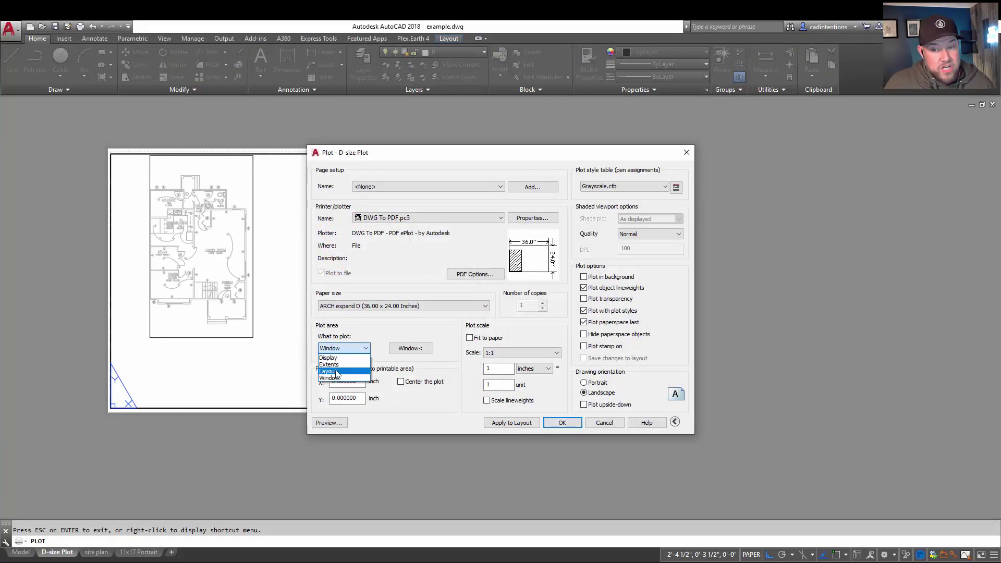
{"action": "left_click", "coordinate": [336, 372]}
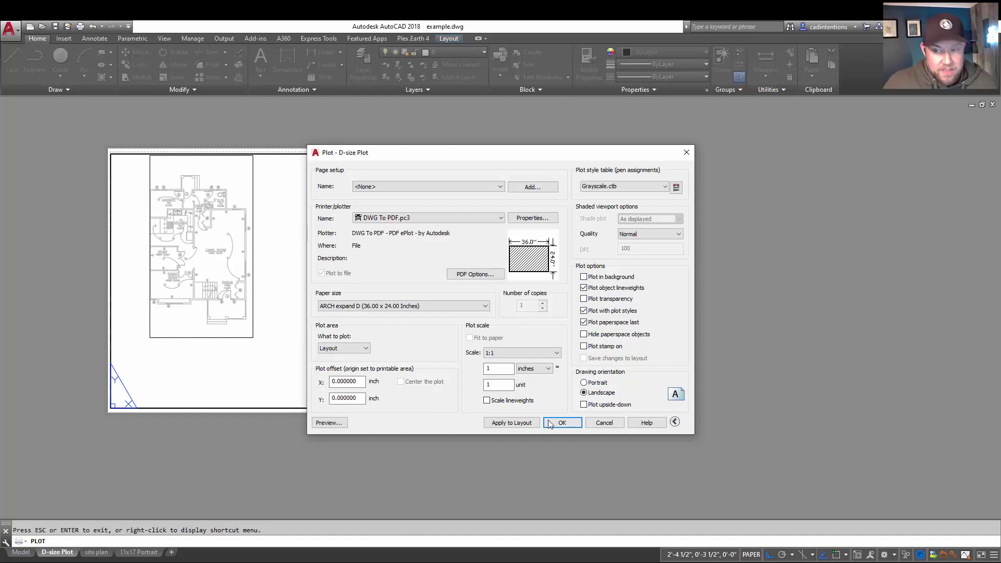
{"action": "left_click", "coordinate": [513, 423]}
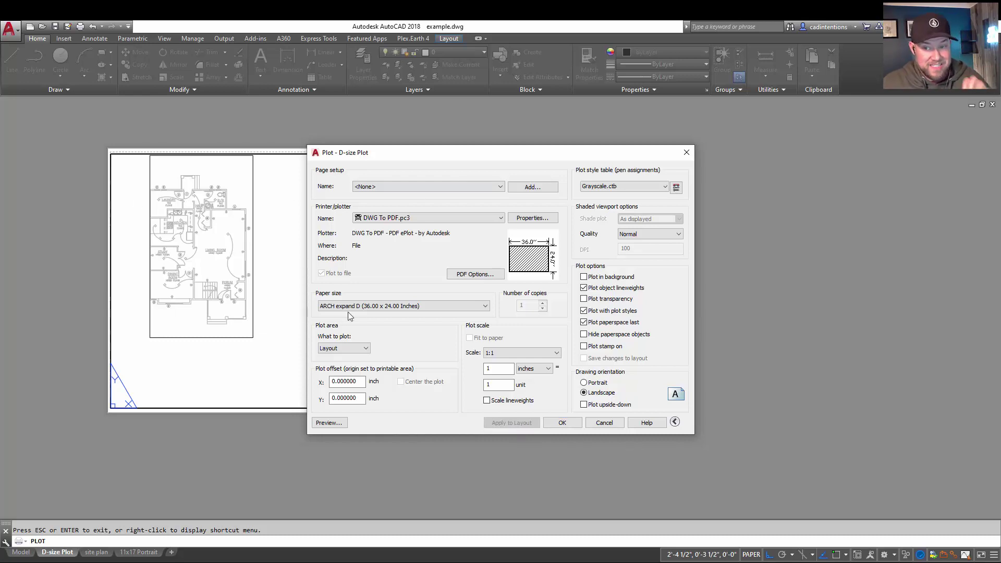
- Save the plot file in the 20210101 - EXAMPLE PDF folder as EXAMPLE PDF TEST 1
{"action": "left_click", "coordinate": [561, 424]}
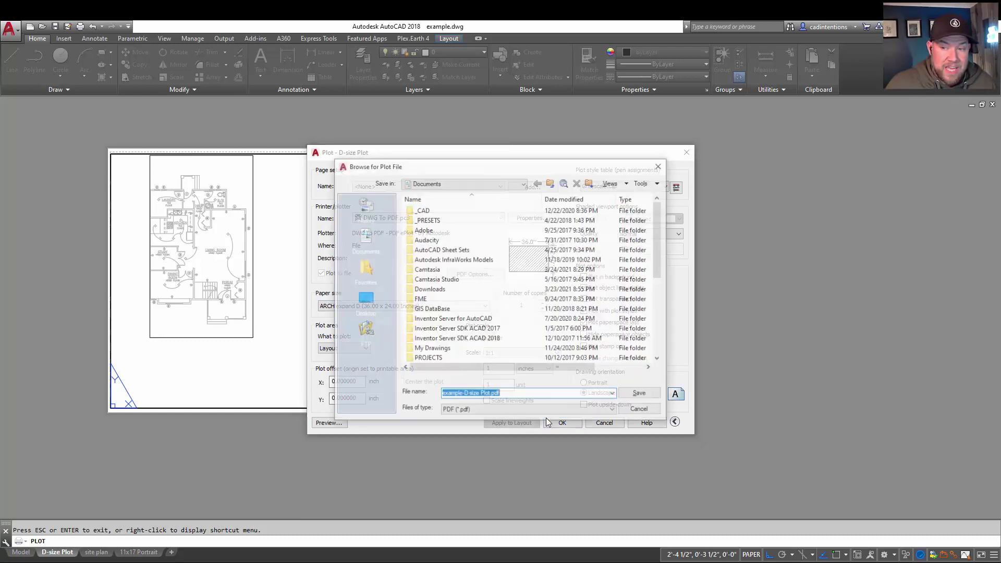
{"action": "left_click_drag", "start_coordinate": [478, 170], "coordinate": [297, 125]}
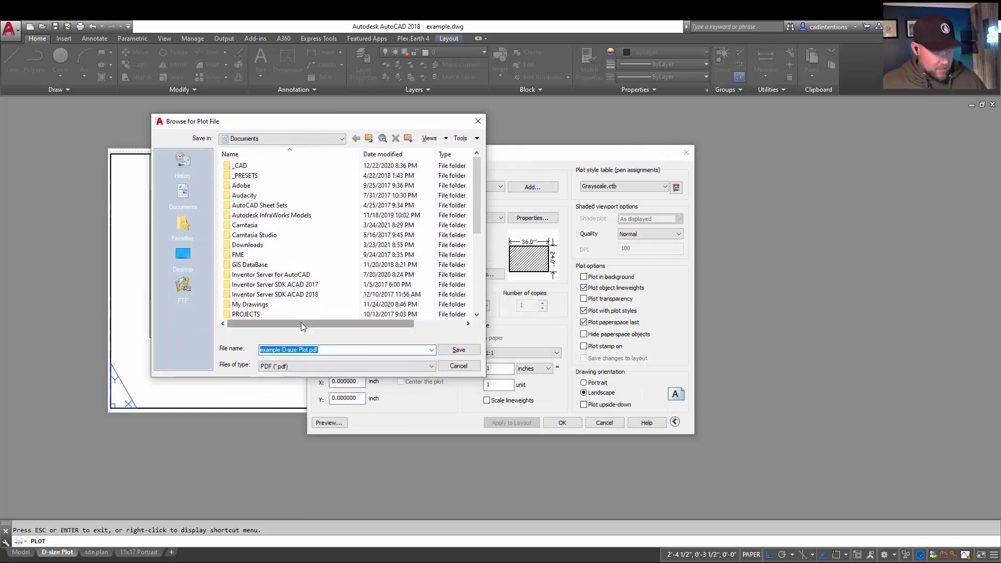
{"action": "key", "text": "ctrl+v"}
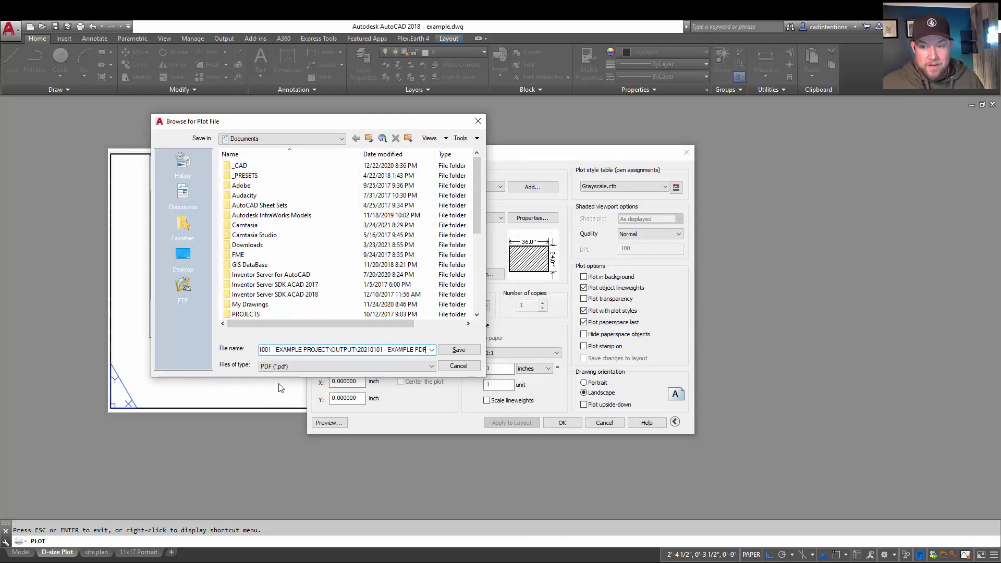
{"action": "left_click", "coordinate": [456, 348]}
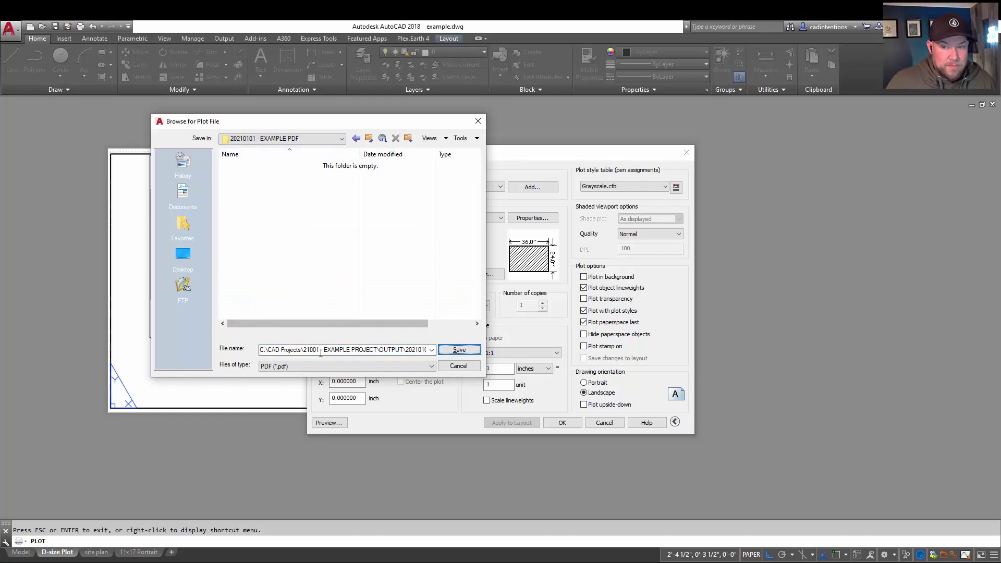
{"action": "left_click", "coordinate": [351, 350]}
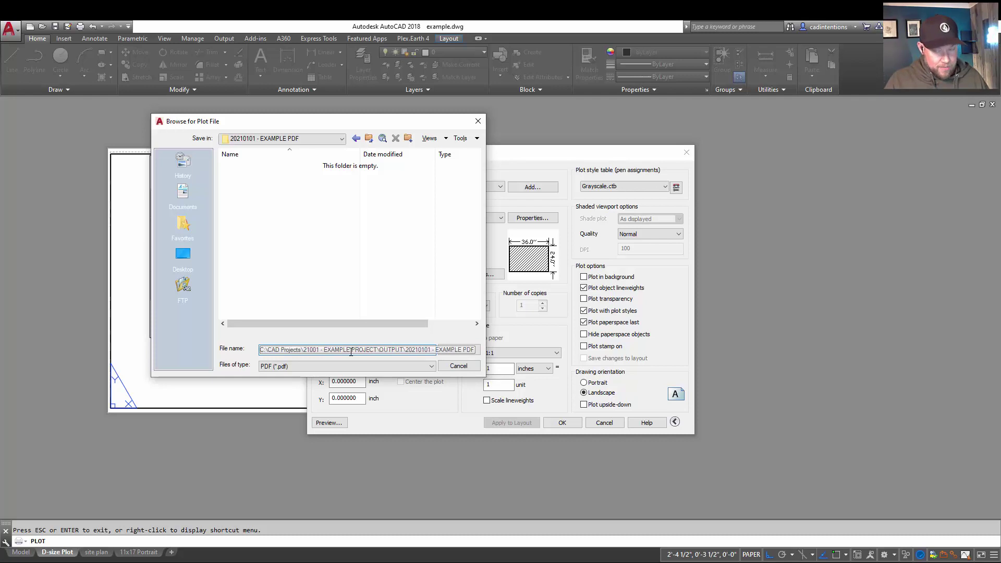
{"action": "type", "text": "EXAMPLE PDF TEST 1"}
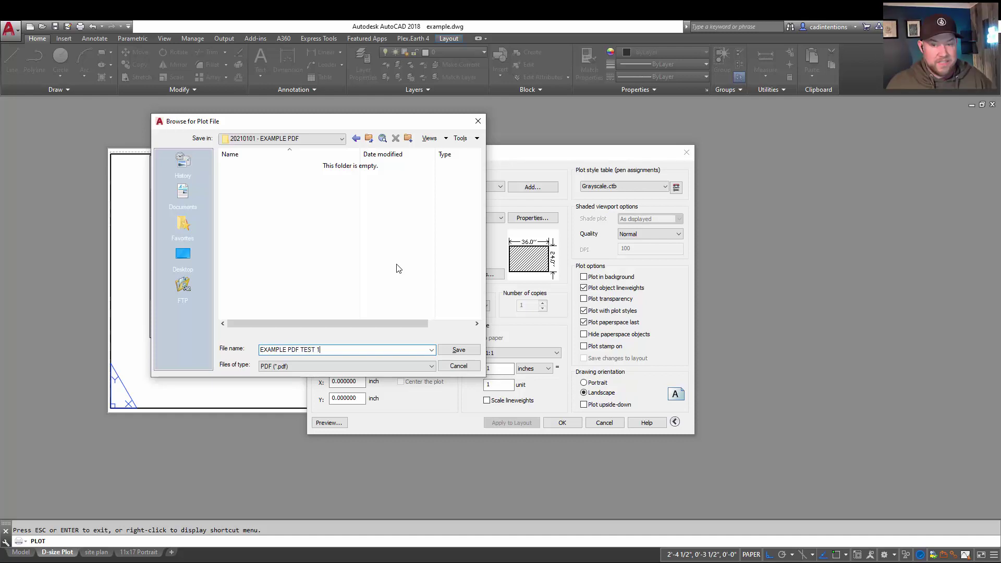
- Plot EXAMPLE PDF TEST 1.pdf and view the completed job's plot and publish details
{"action": "key", "text": "Return"}
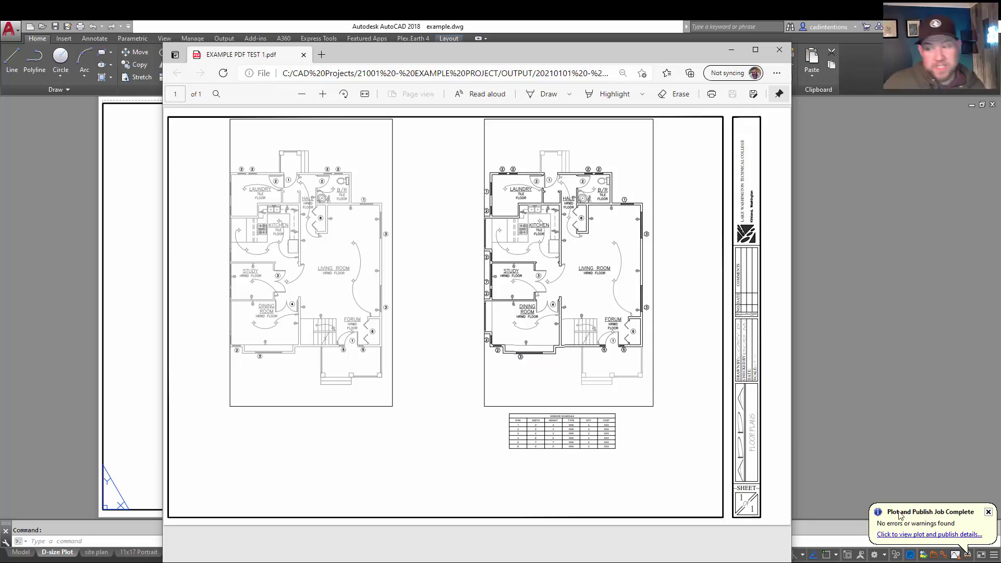
{"action": "left_click", "coordinate": [921, 537]}
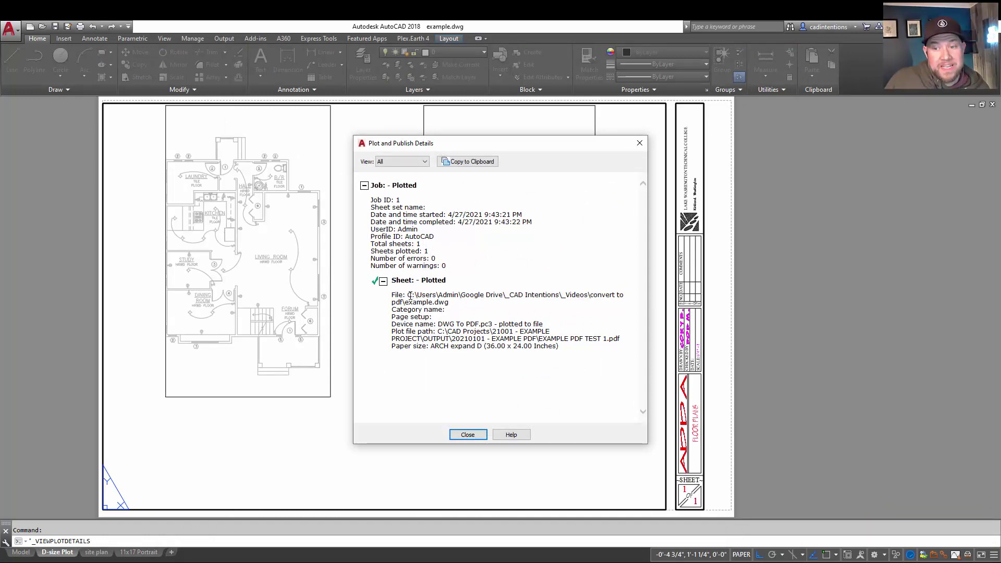
- Read the source drawing and output PDF file paths in the plot report, then close it
{"action": "triple_click", "coordinate": [431, 295]}
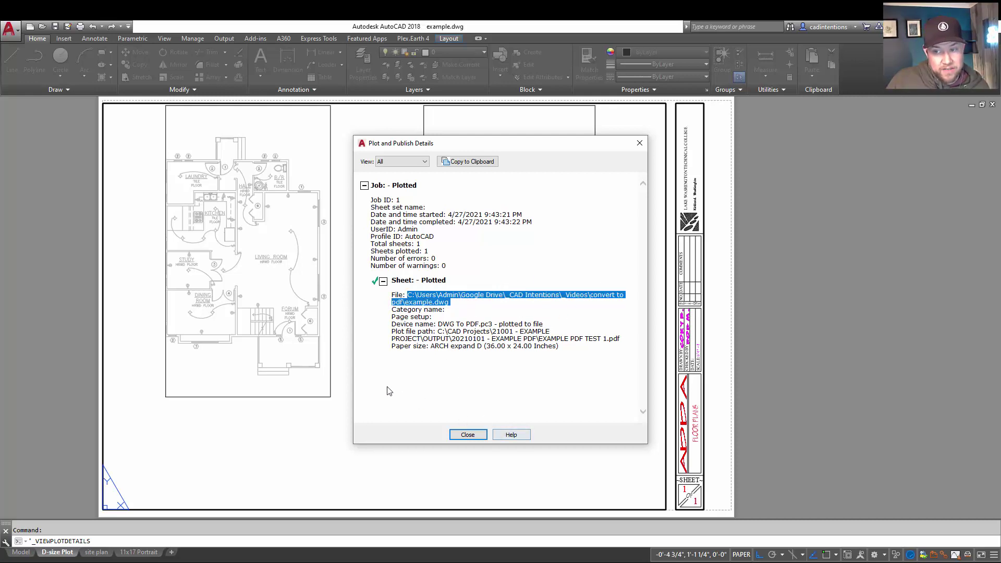
{"action": "left_click", "coordinate": [307, 400]}
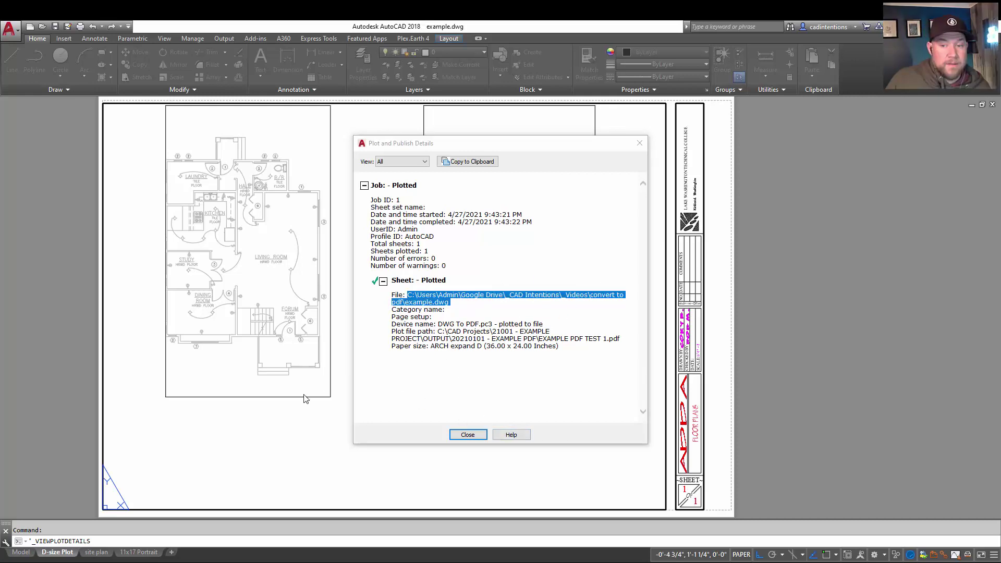
{"action": "left_click", "coordinate": [456, 307]}
{"action": "left_click_drag", "start_coordinate": [435, 332], "coordinate": [622, 342]}
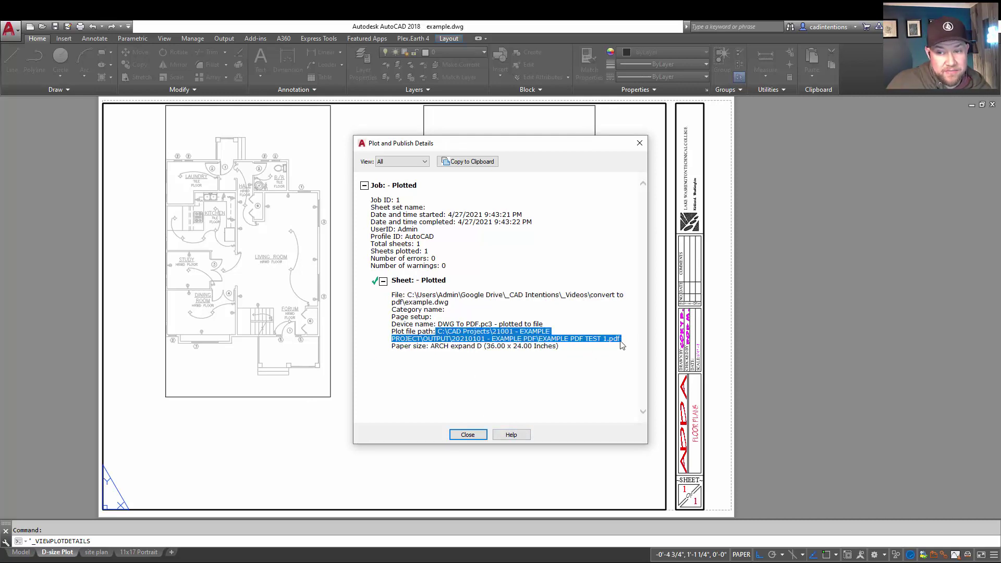
{"action": "left_click", "coordinate": [465, 434]}
{"action": "left_click", "coordinate": [443, 432]}
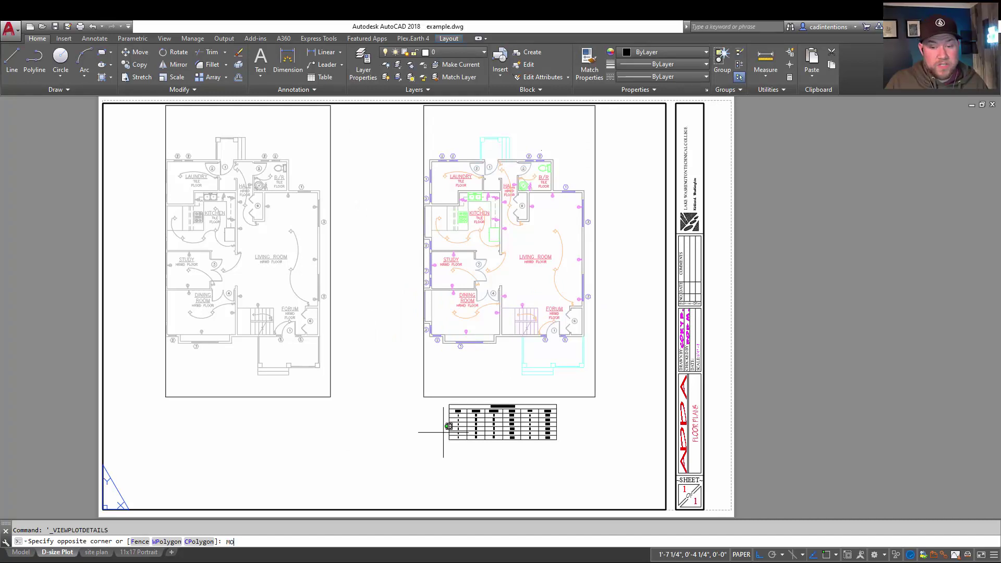
- Switch to the Model tab and start a plot using the DWG To PDF.pc3 plotter
{"action": "type", "text": "MODEL"}
{"action": "key", "text": "Return"}
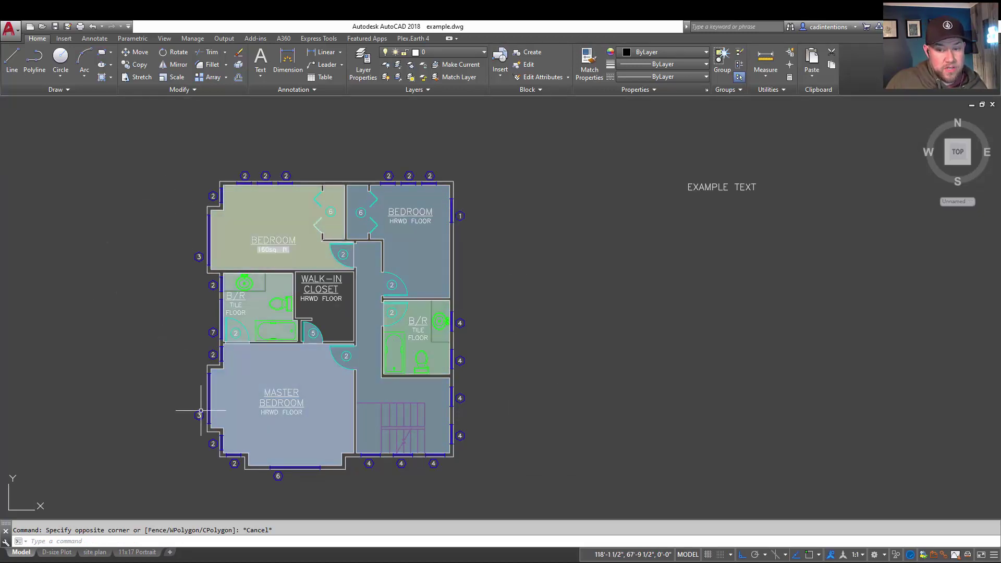
{"action": "key", "text": "Escape"}
{"action": "type", "text": "PLOT"}
{"action": "key", "text": "Return"}
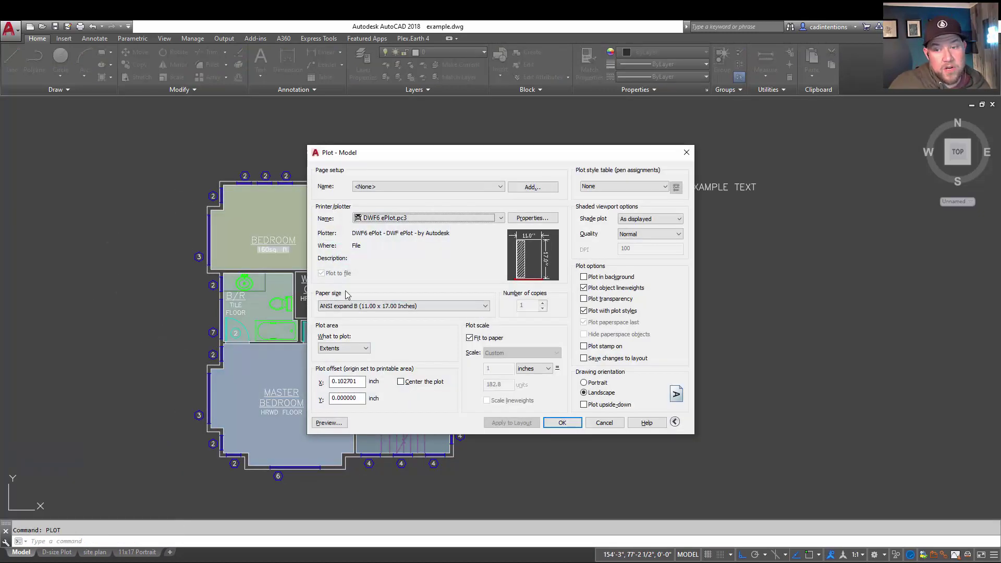
{"action": "left_click", "coordinate": [410, 218]}
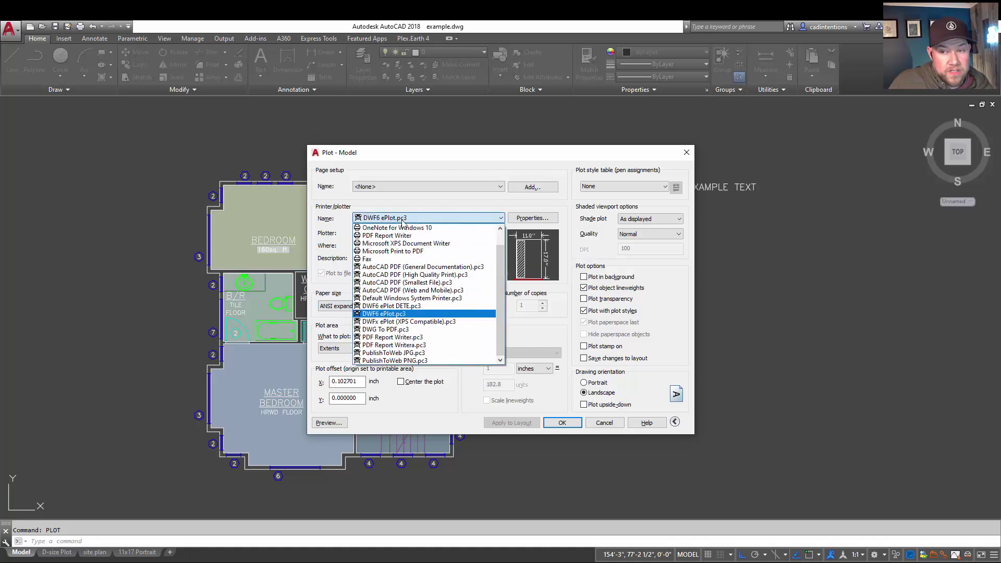
{"action": "left_click", "coordinate": [397, 330]}
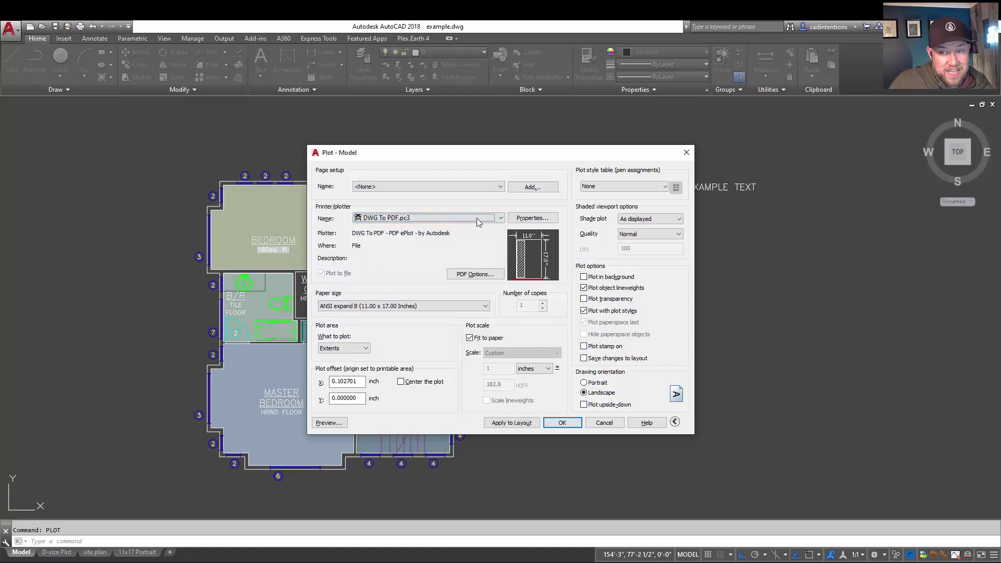
- Limit the plot area to a window around the floor plan and preview it
{"action": "left_click", "coordinate": [357, 349]}
{"action": "left_click", "coordinate": [334, 378]}
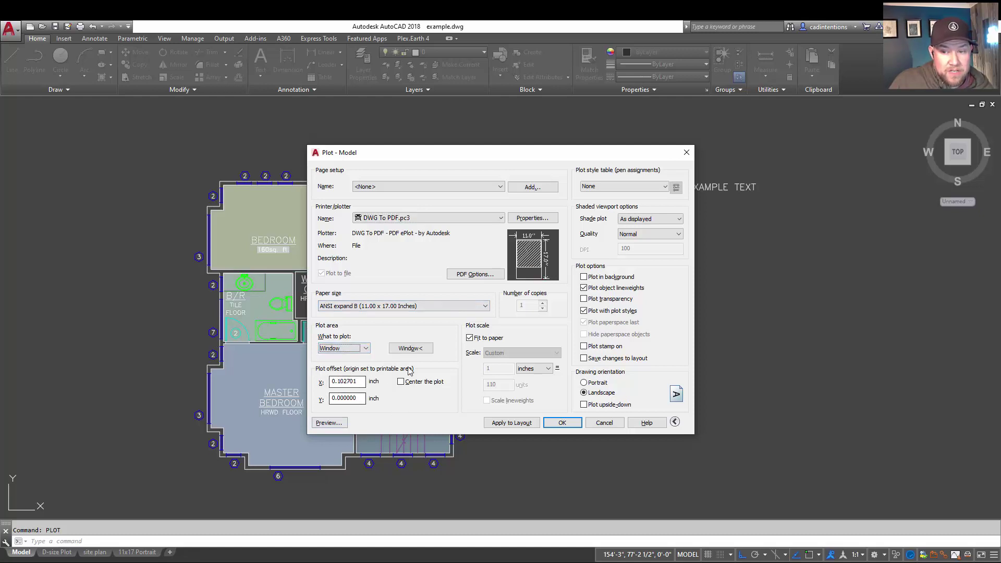
{"action": "left_click", "coordinate": [410, 348]}
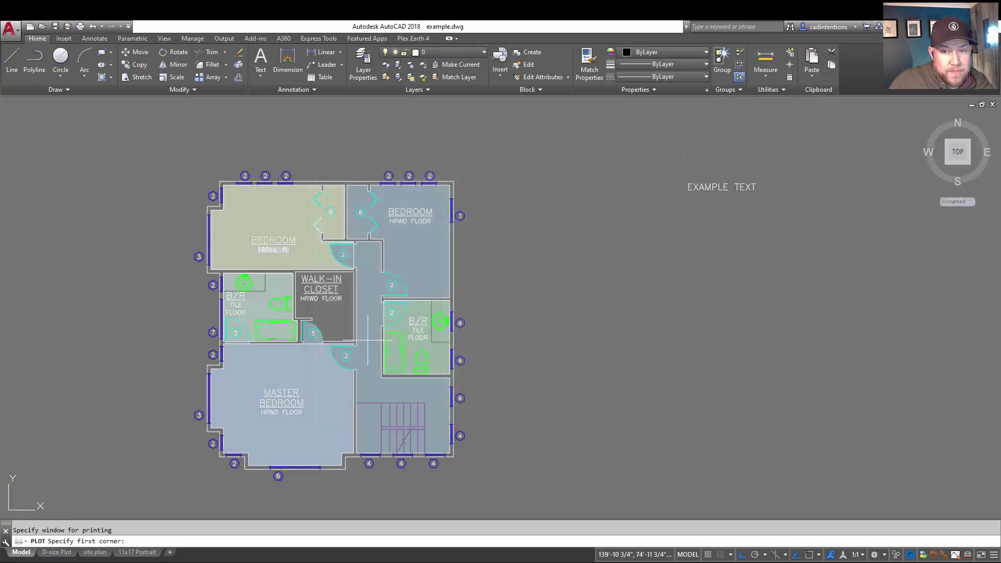
{"action": "left_click", "coordinate": [145, 140]}
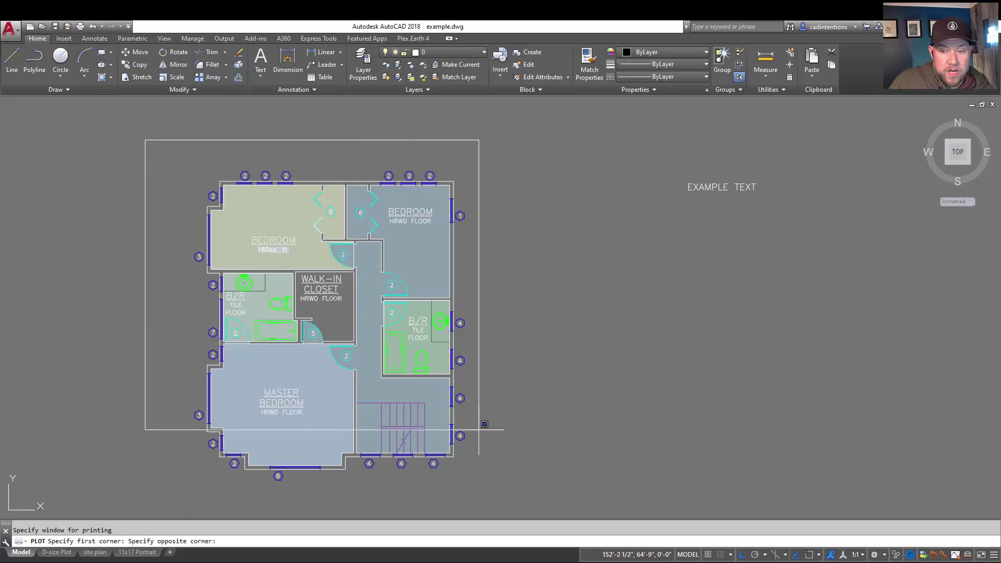
{"action": "left_click", "coordinate": [518, 498]}
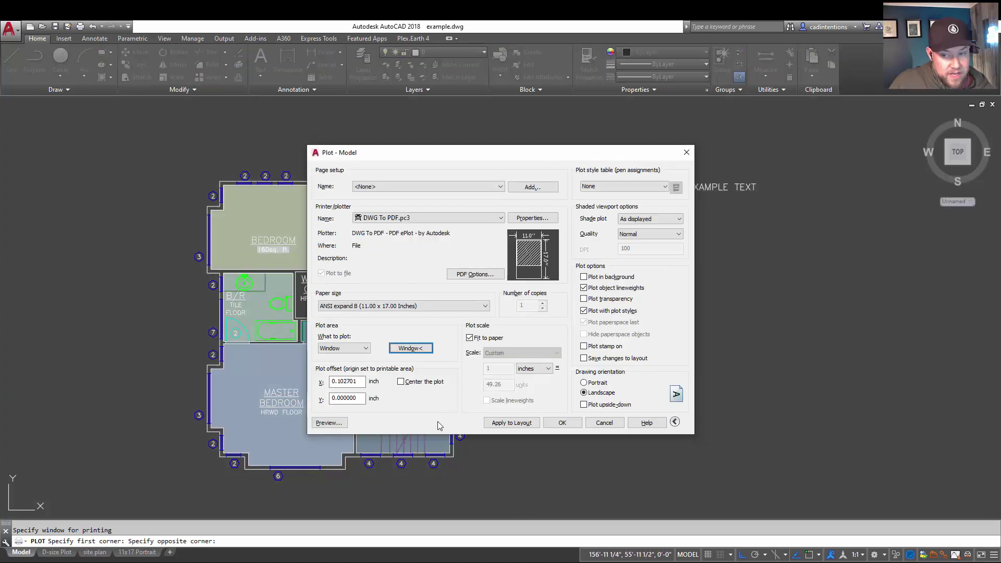
{"action": "left_click", "coordinate": [316, 423]}
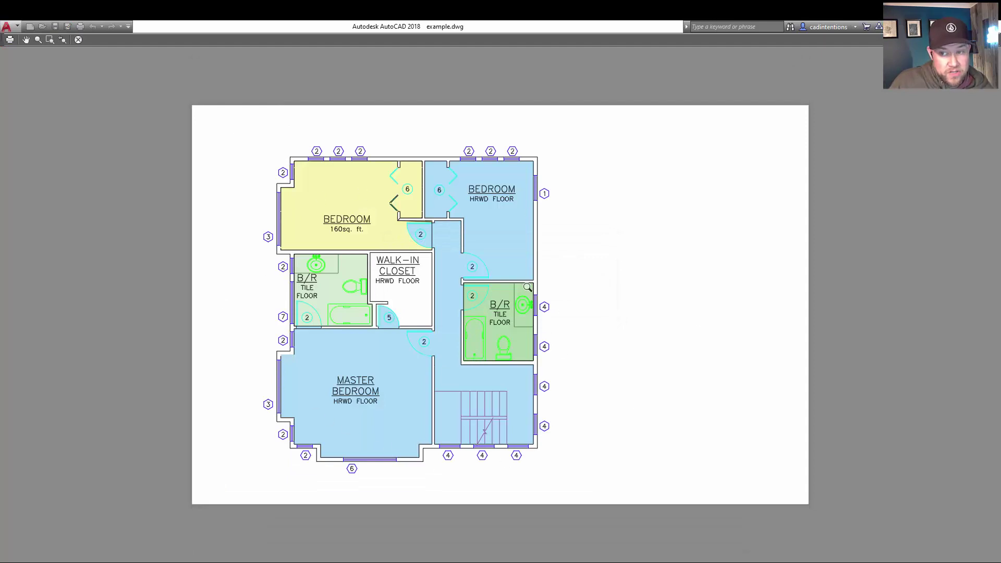
{"action": "key", "text": "Escape"}
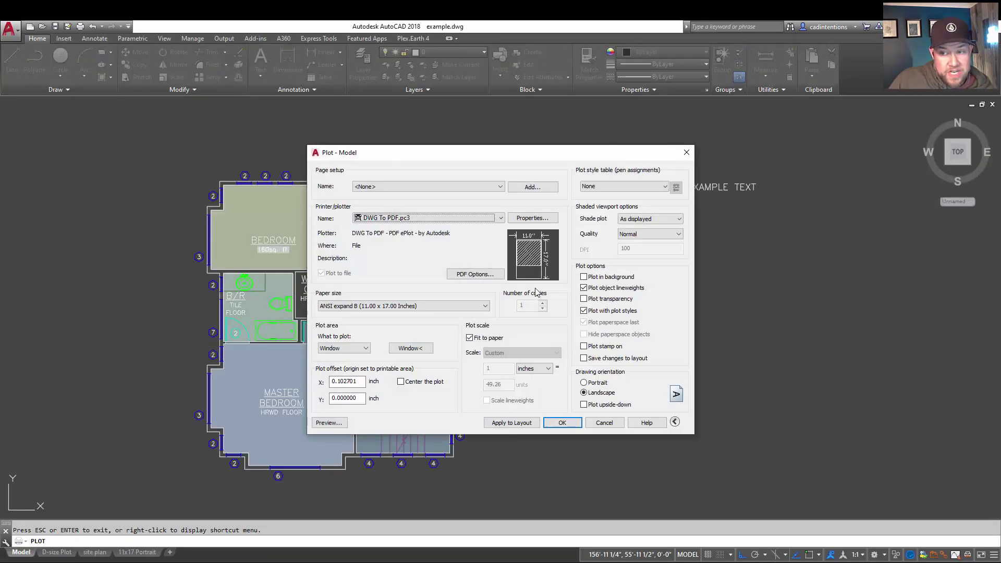
- Set the plot style table to None for full colour and apply it to the Model layout
{"action": "left_click", "coordinate": [629, 186]}
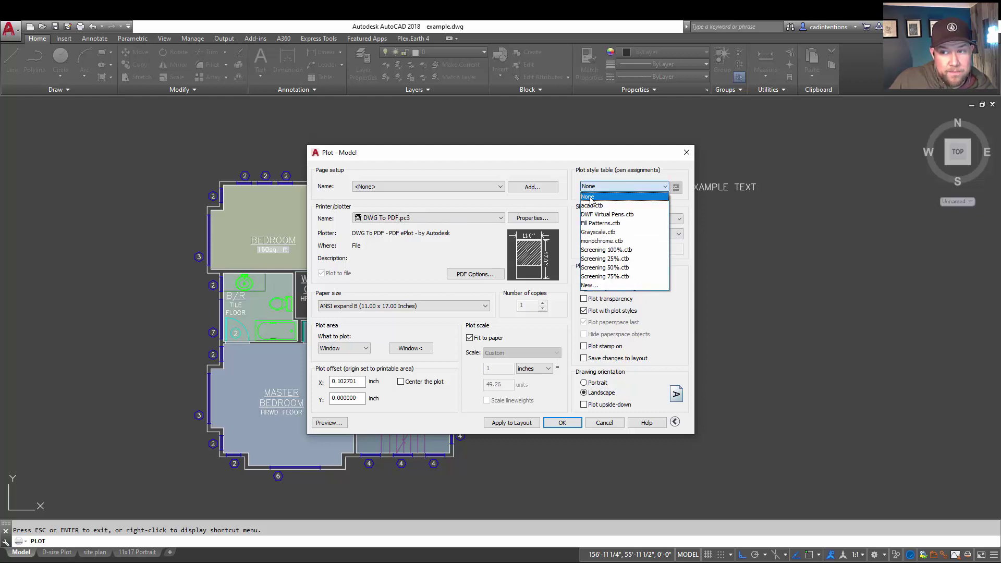
{"action": "left_click", "coordinate": [591, 197]}
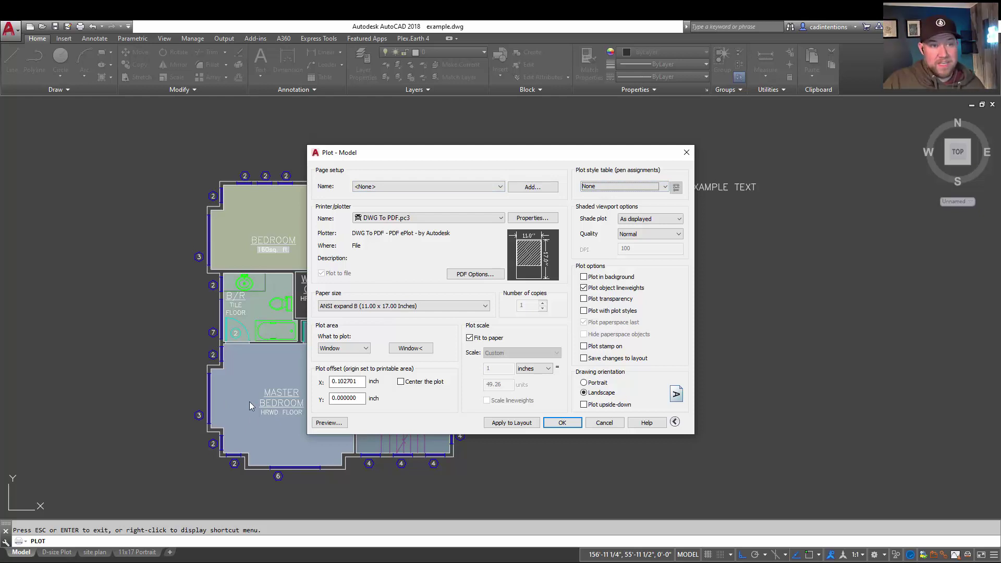
{"action": "left_click", "coordinate": [516, 426]}
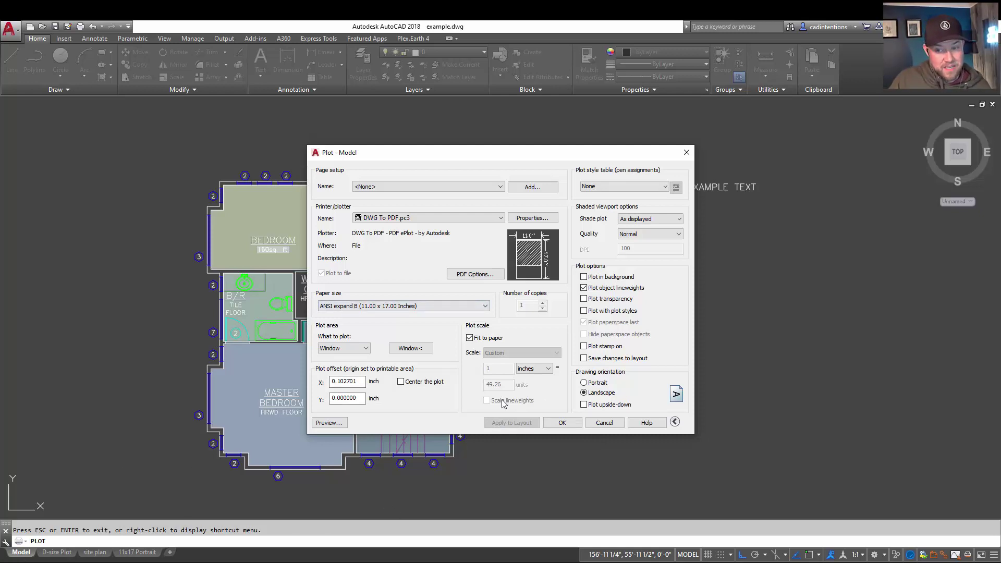
- Plot the drawing and save the output as EXAMPLE PDF TEST 2.pdf
{"action": "left_click", "coordinate": [560, 423]}
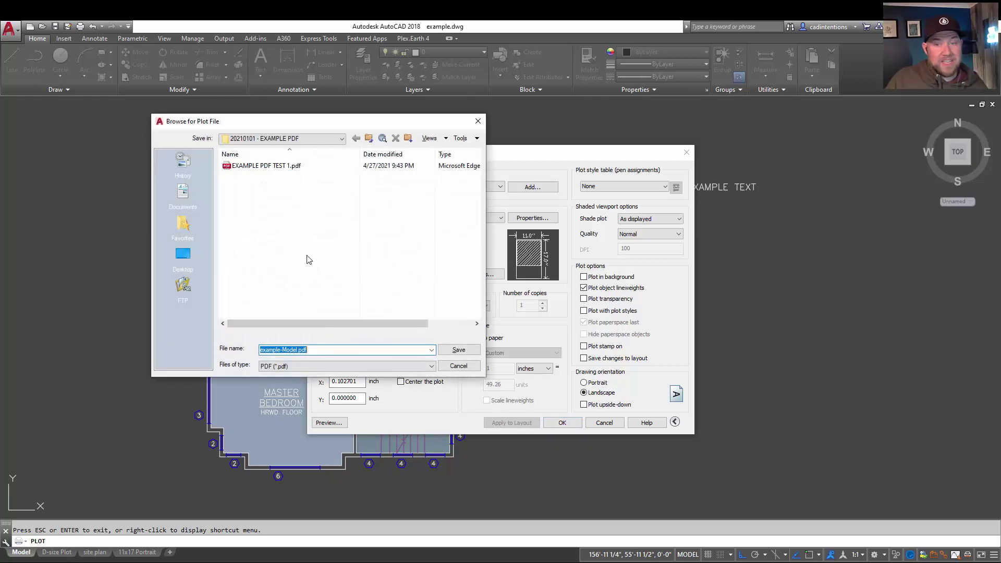
{"action": "left_click", "coordinate": [270, 166]}
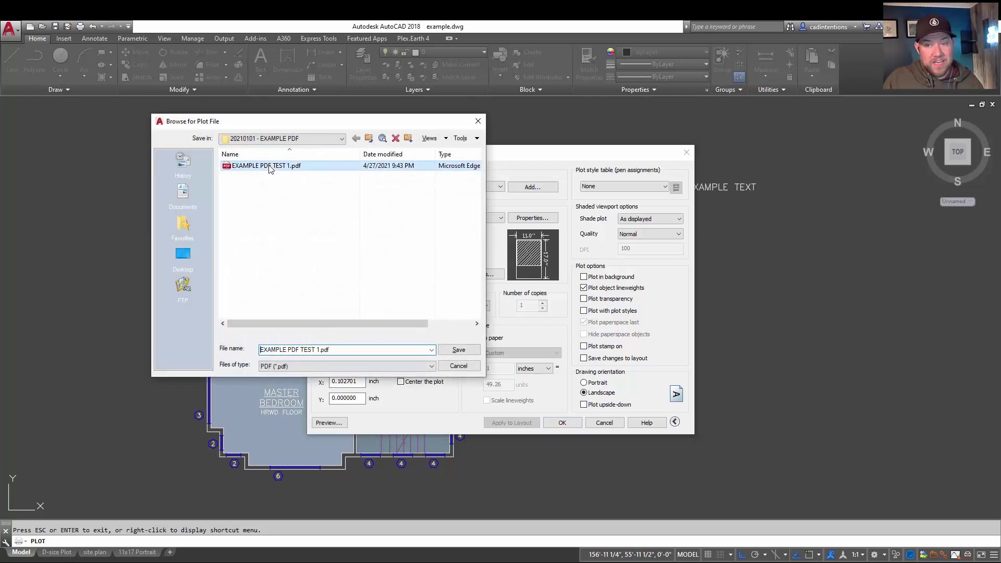
{"action": "left_click", "coordinate": [323, 349]}
{"action": "left_click", "coordinate": [316, 349]}
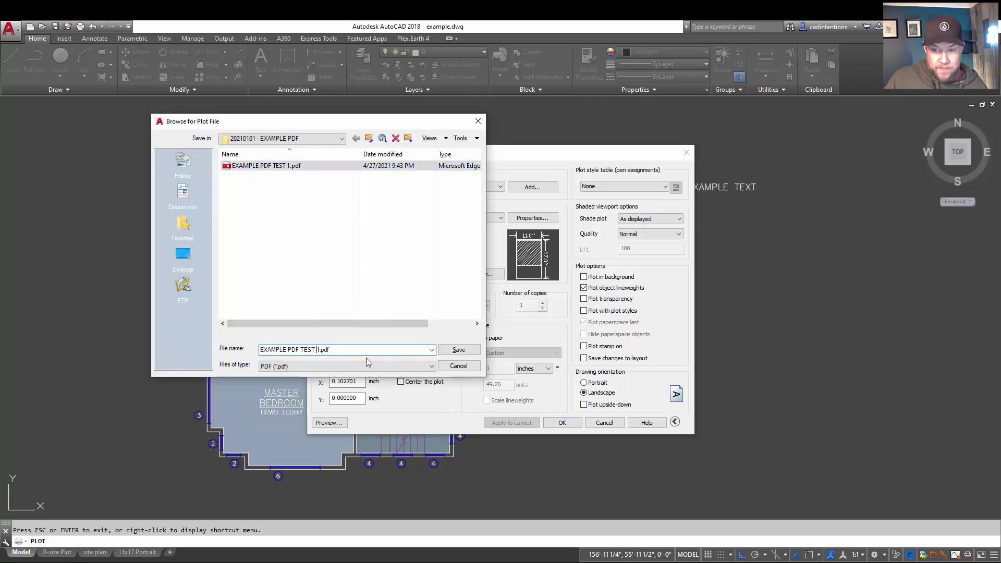
{"action": "type", "text": "2"}
{"action": "key", "text": "Return"}
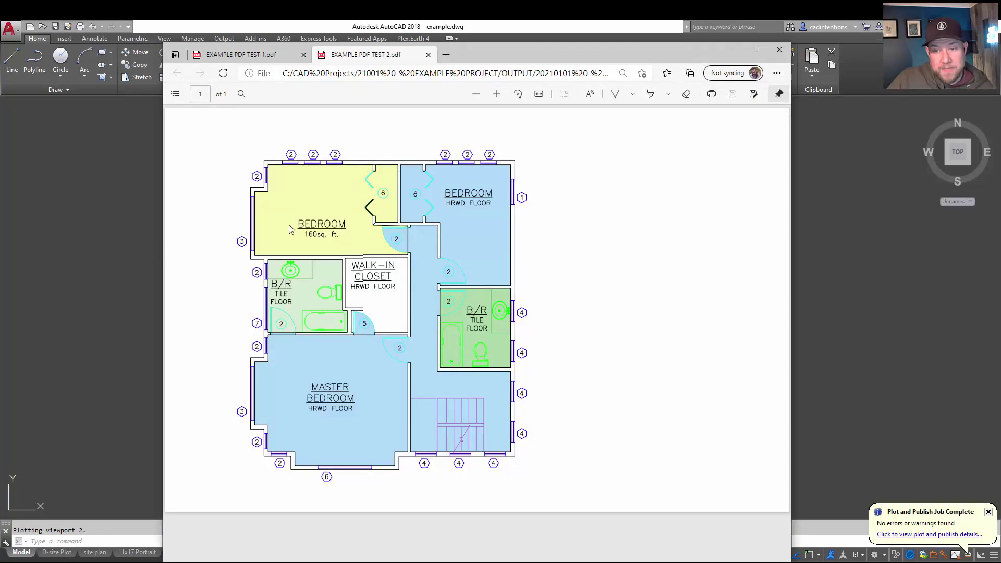